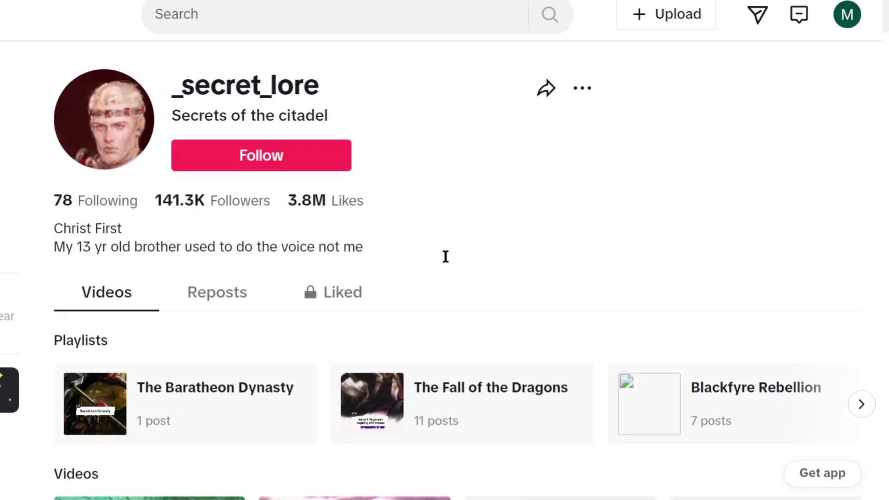
- Scroll the fantasy-lore creator's TikTok video grid, past uploads like 'The End of the Targaryen'
{"action": "scroll", "coordinate": [551, 203], "scroll_direction": "down", "scroll_amount": 5}
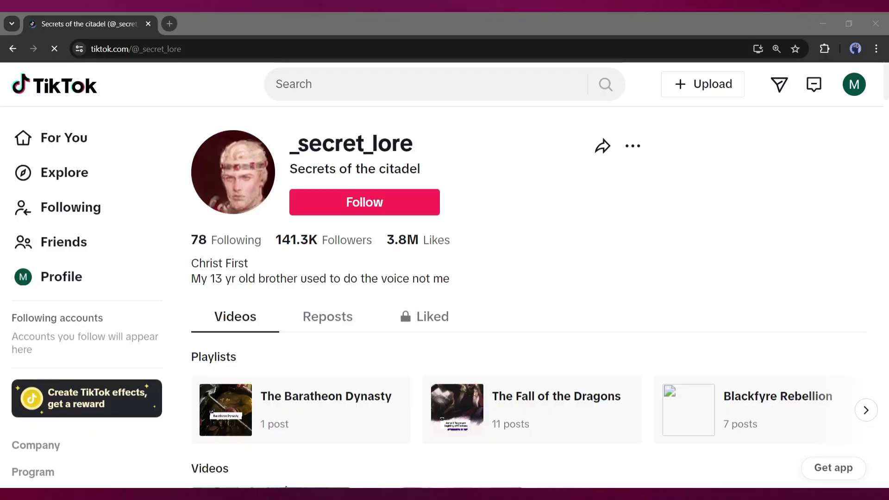
{"action": "scroll", "coordinate": [445, 355], "scroll_direction": "down", "scroll_amount": 5}
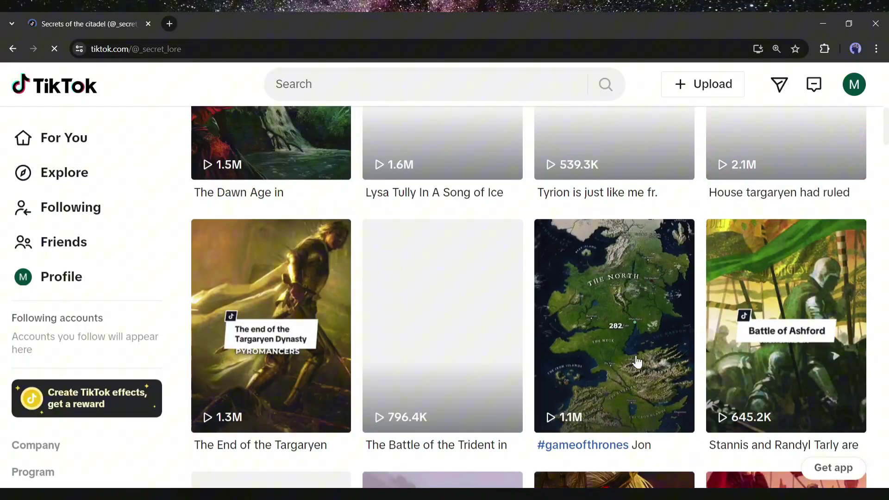
{"action": "scroll", "coordinate": [509, 361], "scroll_direction": "down", "scroll_amount": 5}
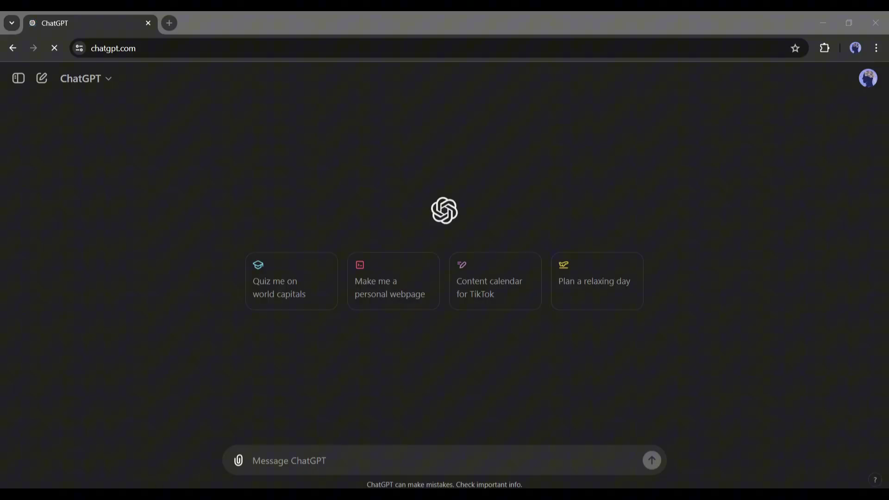
- Ask ChatGPT for 10 lesser-known Lord of the Rings facts and read through the answer
{"action": "left_click", "coordinate": [313, 450]}
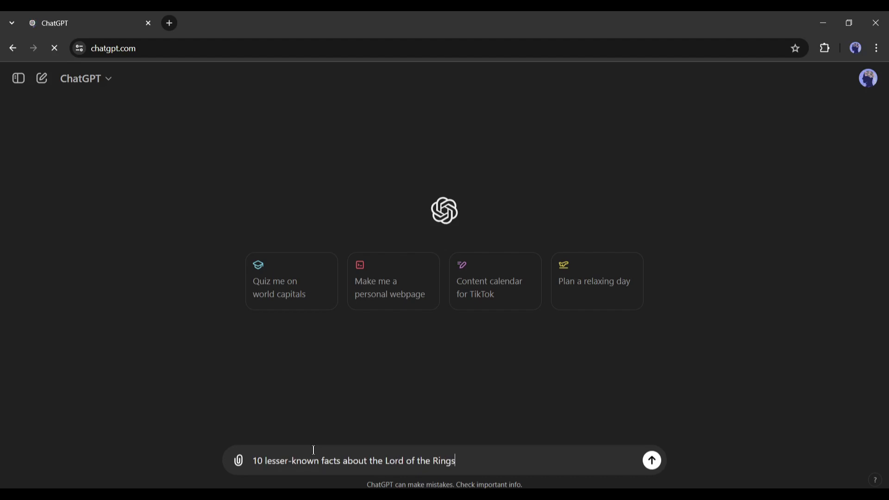
{"action": "key", "text": "Return"}
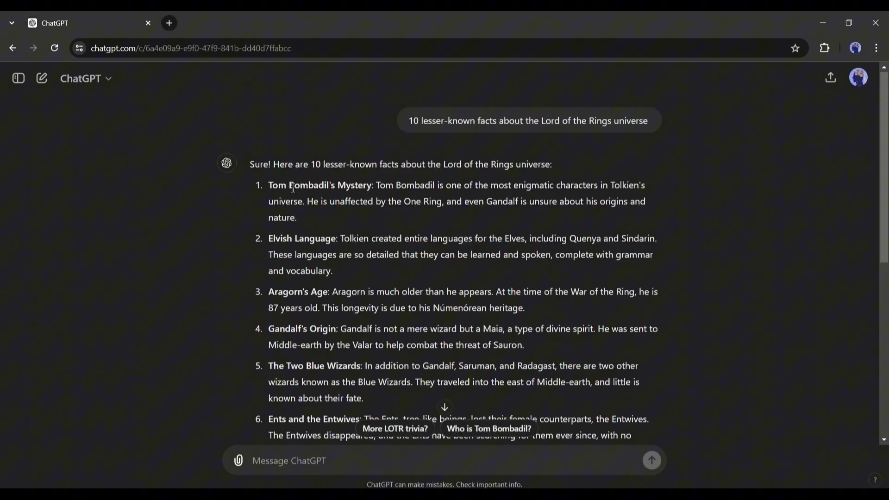
{"action": "scroll", "coordinate": [296, 190], "scroll_direction": "down", "scroll_amount": 2}
{"action": "scroll", "coordinate": [297, 191], "scroll_direction": "down", "scroll_amount": 5}
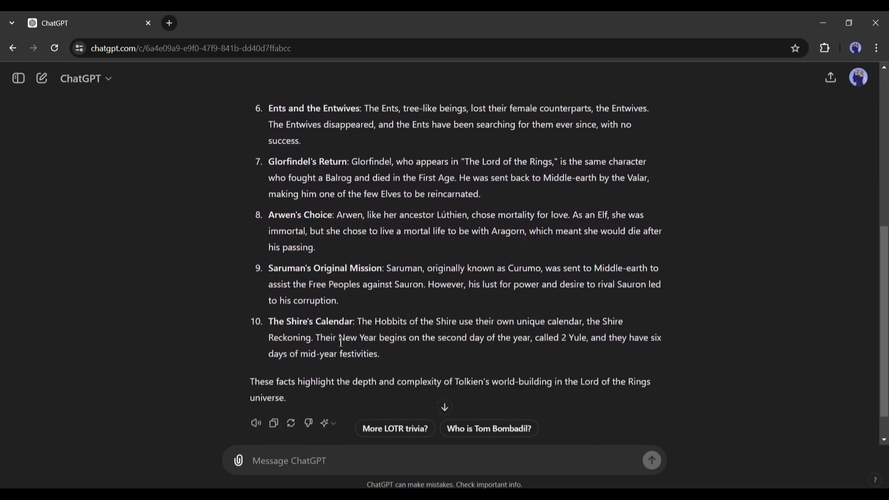
{"action": "scroll", "coordinate": [357, 302], "scroll_direction": "up", "scroll_amount": 7}
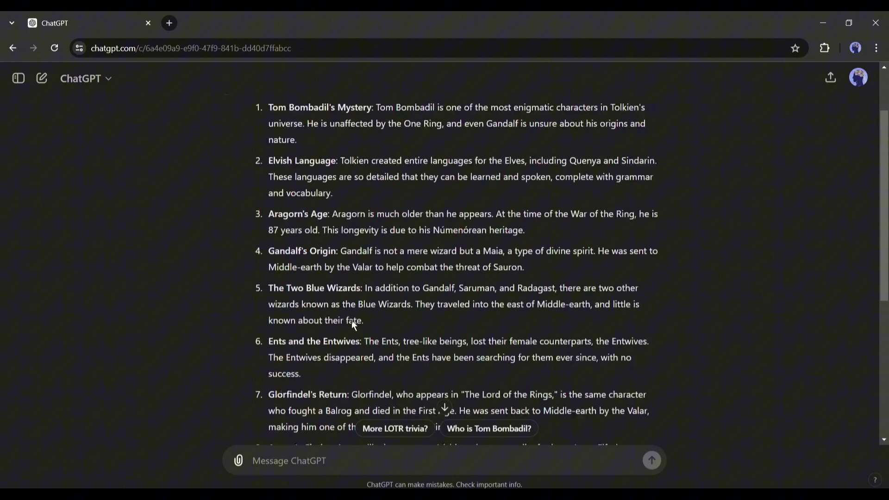
{"action": "scroll", "coordinate": [351, 318], "scroll_direction": "down", "scroll_amount": 7}
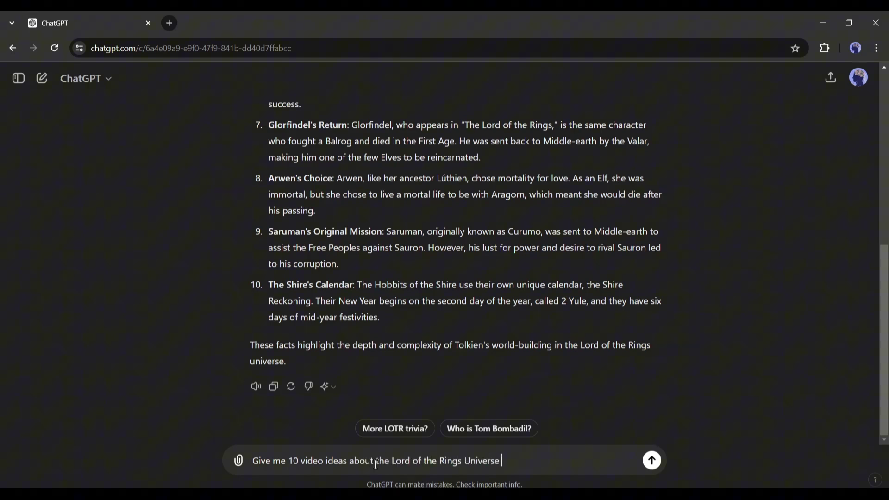
- Ask ChatGPT for 10 video ideas about Glorfindel's return in the Lord of the Rings
{"action": "scroll", "coordinate": [352, 252], "scroll_direction": "up", "scroll_amount": 2}
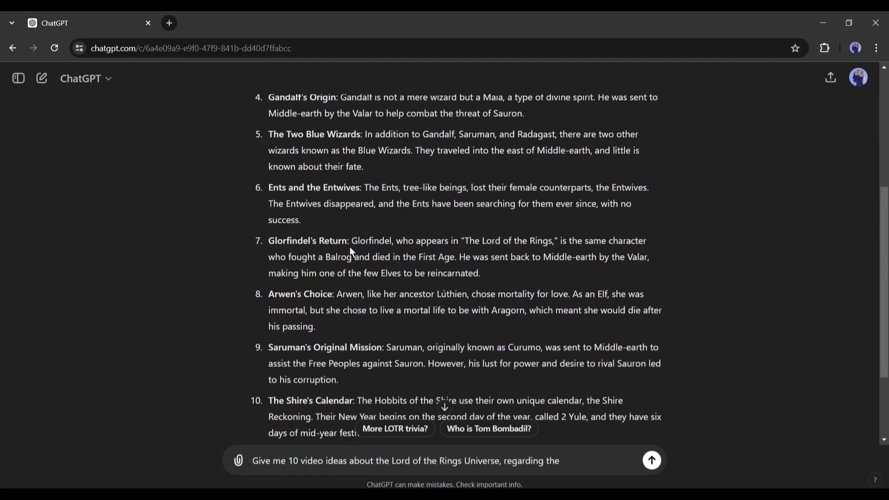
{"action": "left_click_drag", "start_coordinate": [269, 243], "coordinate": [579, 455]}
{"action": "key", "text": "Return"}
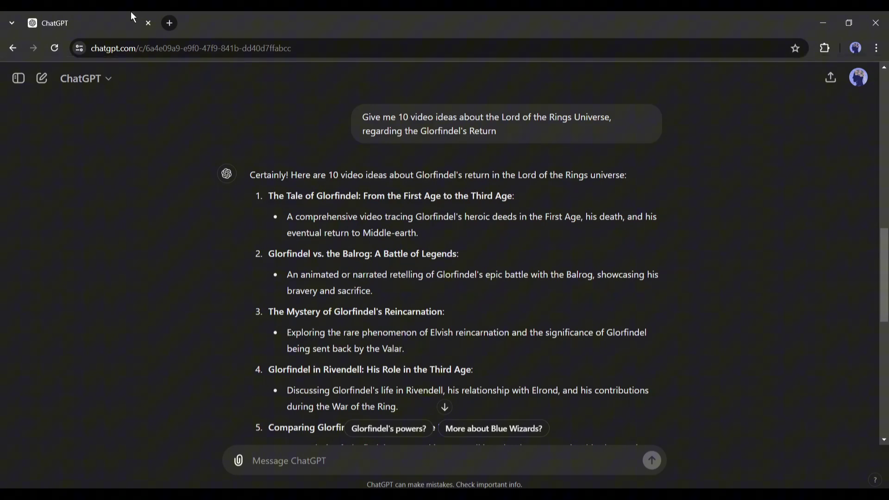
- Load reelcraft.ai in a new tab and scroll through its features and style list
{"action": "left_click", "coordinate": [169, 20]}
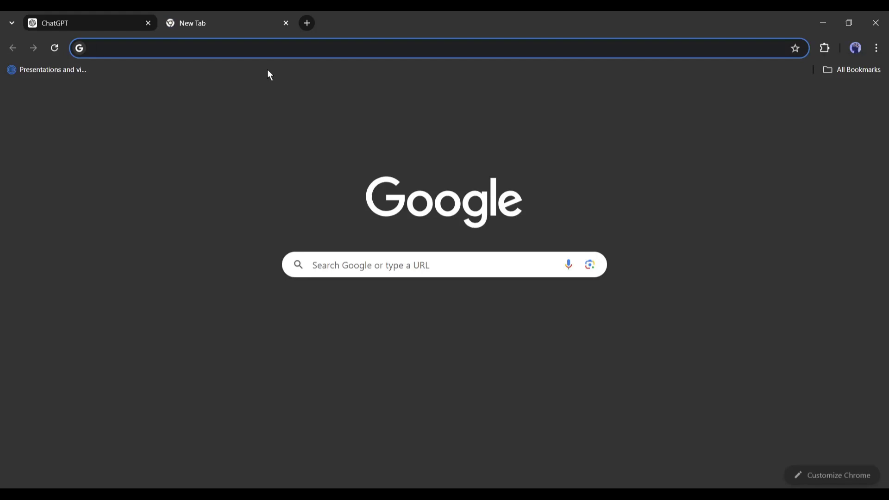
{"action": "type", "text": "ree"}
{"action": "left_click", "coordinate": [270, 73]}
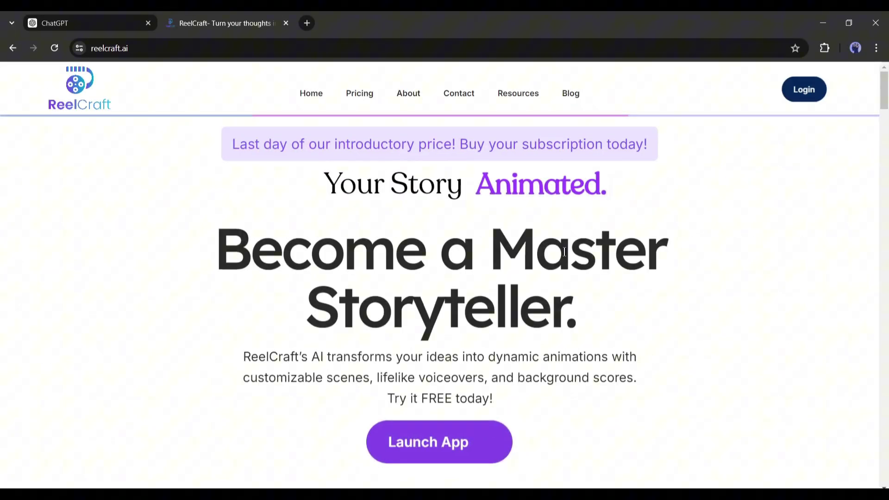
{"action": "scroll", "coordinate": [562, 255], "scroll_direction": "down", "scroll_amount": 10}
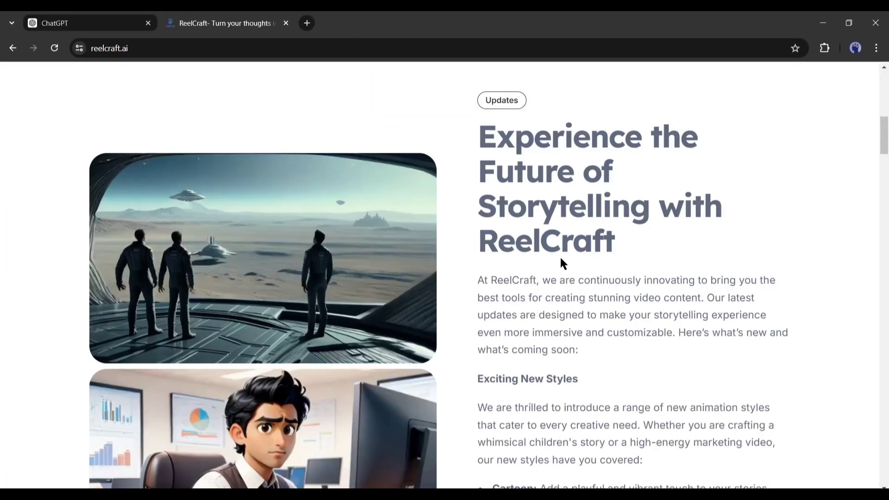
{"action": "scroll", "coordinate": [560, 259], "scroll_direction": "down", "scroll_amount": 9}
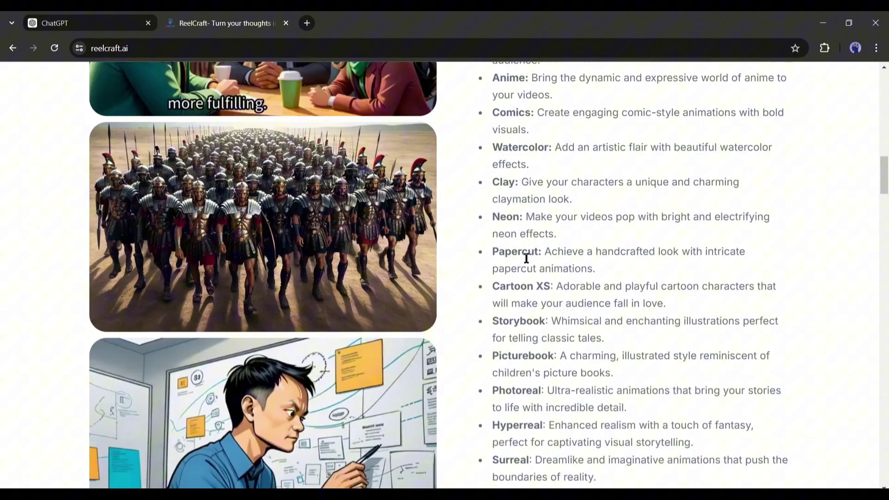
{"action": "scroll", "coordinate": [526, 258], "scroll_direction": "down", "scroll_amount": 4}
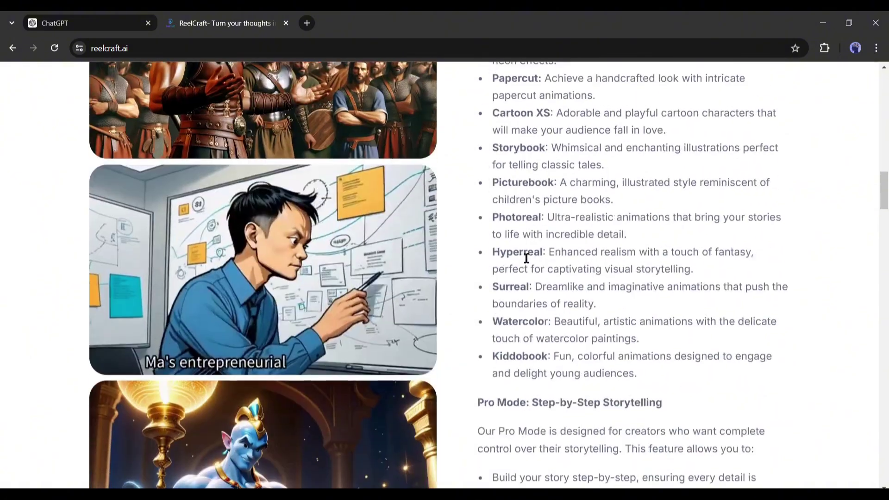
{"action": "scroll", "coordinate": [526, 258], "scroll_direction": "down", "scroll_amount": 12}
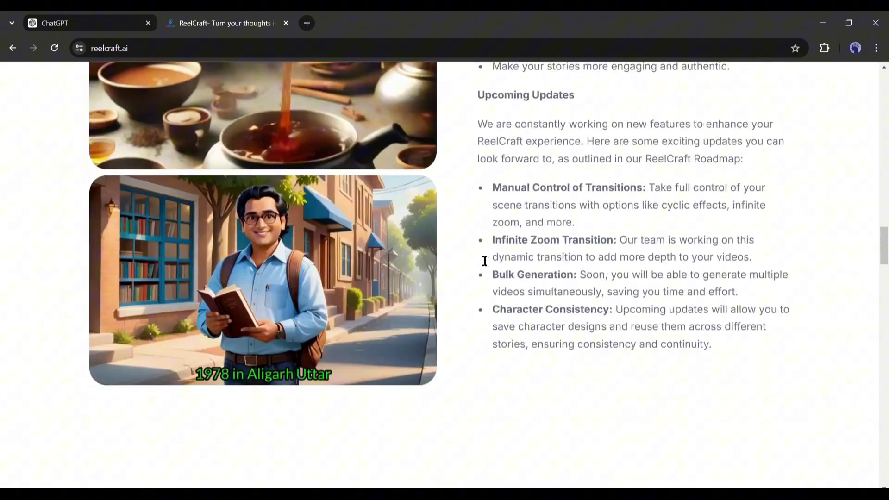
{"action": "scroll", "coordinate": [484, 261], "scroll_direction": "down", "scroll_amount": 5}
{"action": "scroll", "coordinate": [421, 297], "scroll_direction": "up", "scroll_amount": 3}
{"action": "scroll", "coordinate": [421, 297], "scroll_direction": "down", "scroll_amount": 1}
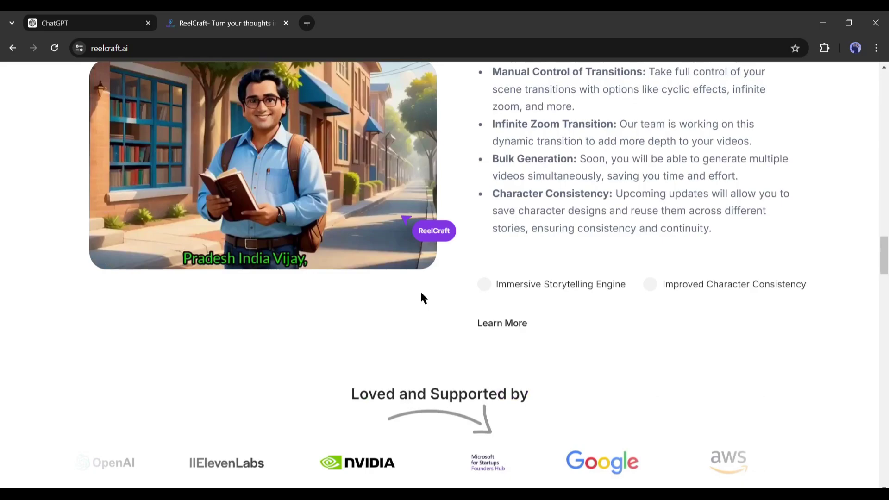
{"action": "scroll", "coordinate": [421, 298], "scroll_direction": "up", "scroll_amount": 3}
- Skip ahead in the demo video, then go to Login and choose Sign in with Google
{"action": "left_click", "coordinate": [261, 431]}
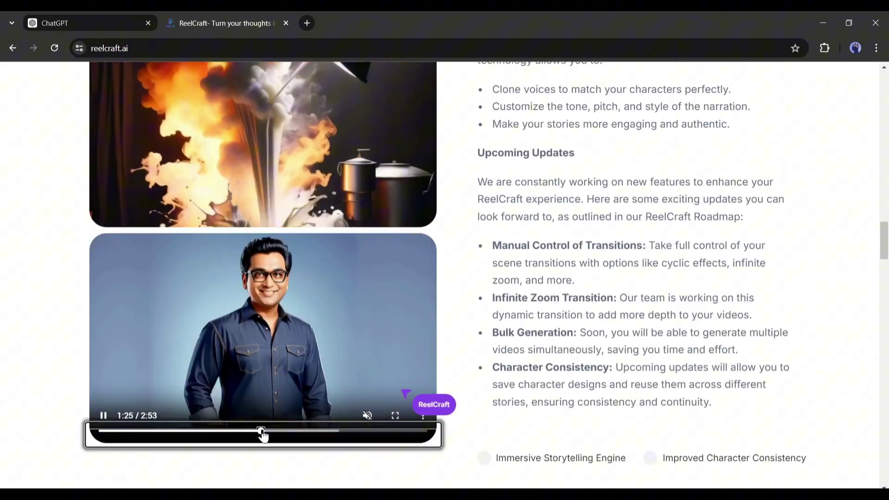
{"action": "scroll", "coordinate": [491, 365], "scroll_direction": "up", "scroll_amount": 10}
{"action": "scroll", "coordinate": [492, 368], "scroll_direction": "up", "scroll_amount": 3}
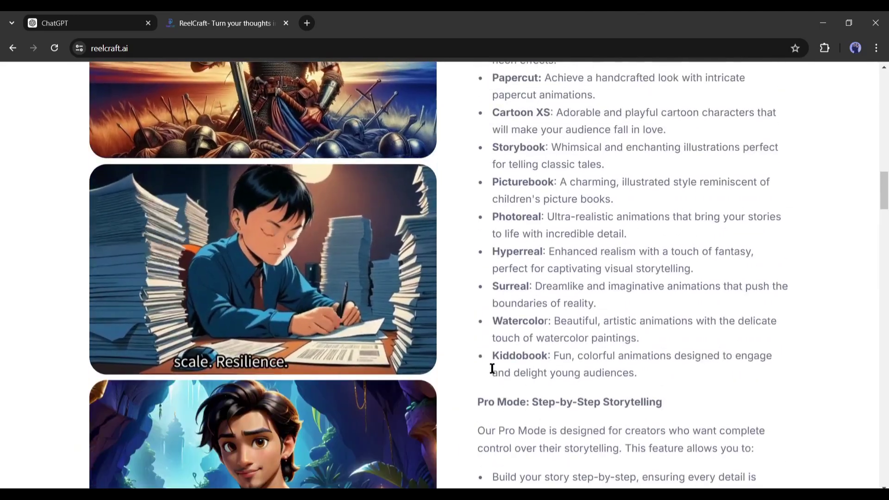
{"action": "scroll", "coordinate": [492, 369], "scroll_direction": "up", "scroll_amount": 12}
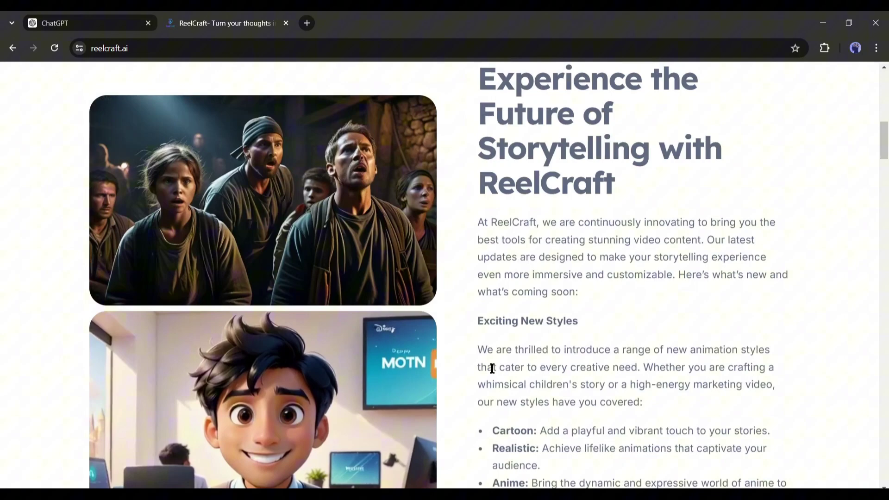
{"action": "scroll", "coordinate": [556, 353], "scroll_direction": "up", "scroll_amount": 12}
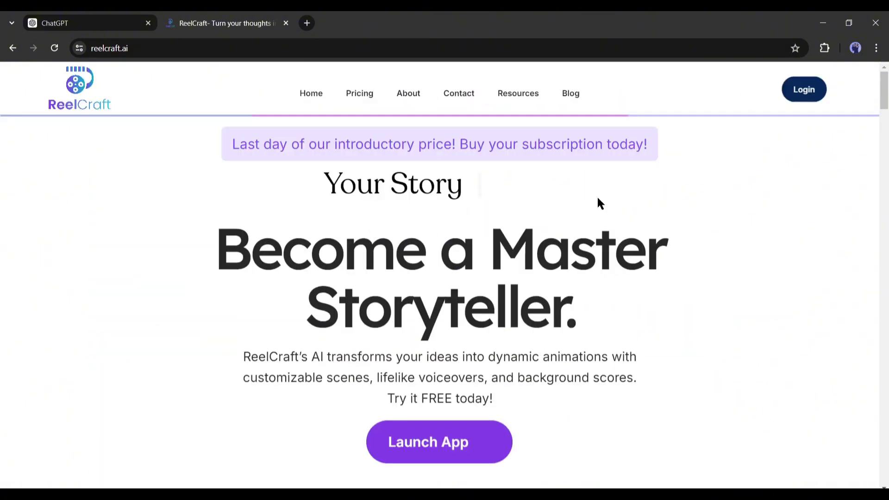
{"action": "left_click", "coordinate": [806, 89]}
{"action": "left_click", "coordinate": [671, 421]}
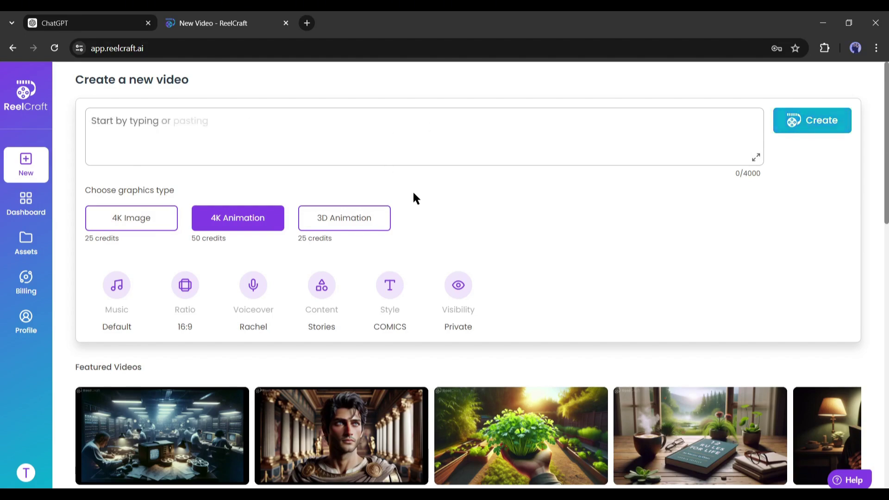
- Browse the Featured Videos, Shorts, Book Reviews and Wishes samples, then return to the top
{"action": "scroll", "coordinate": [414, 192], "scroll_direction": "down", "scroll_amount": 5}
{"action": "scroll", "coordinate": [415, 198], "scroll_direction": "down", "scroll_amount": 9}
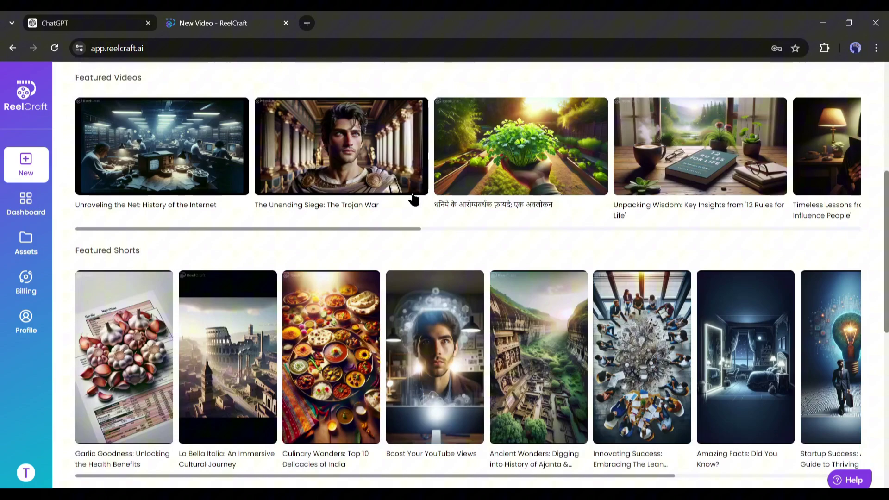
{"action": "scroll", "coordinate": [373, 215], "scroll_direction": "down", "scroll_amount": 2}
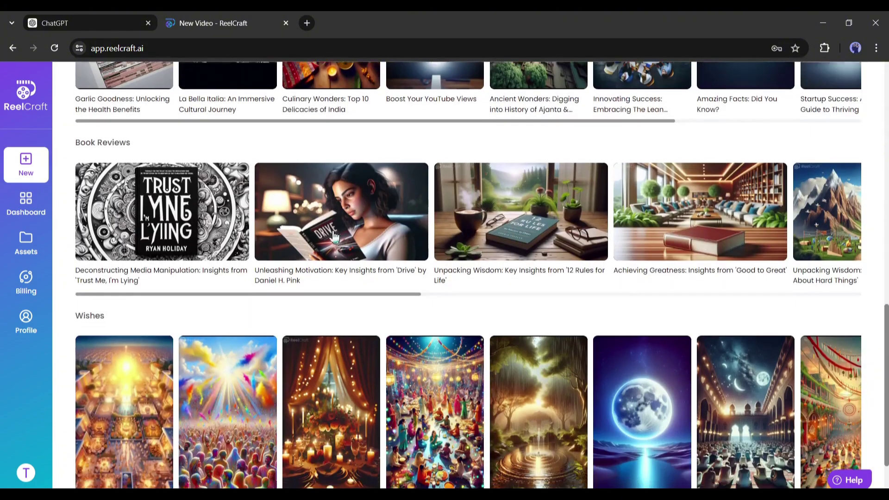
{"action": "scroll", "coordinate": [475, 348], "scroll_direction": "up", "scroll_amount": 15}
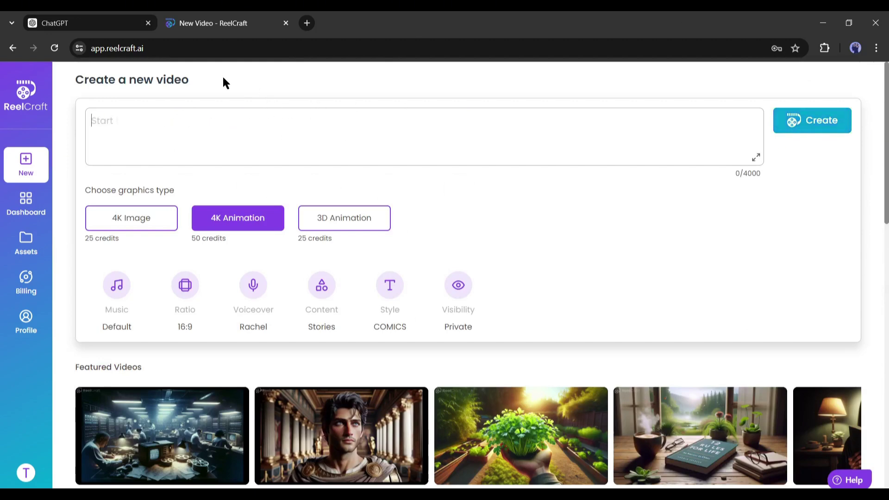
- Paste ChatGPT's Glorfindel reincarnation idea as the video idea, ending 'from the Lord of the Rings Universe.'
{"action": "left_click", "coordinate": [74, 22]}
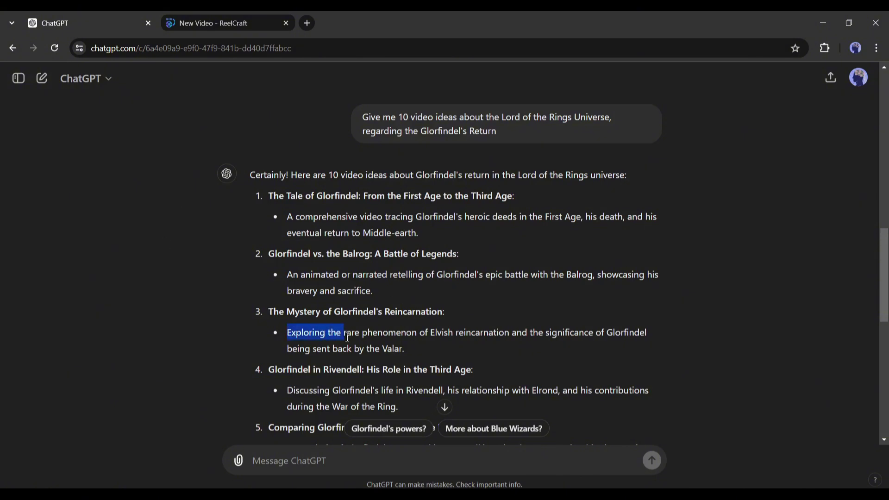
{"action": "left_click_drag", "start_coordinate": [348, 336], "coordinate": [449, 349]}
{"action": "left_click", "coordinate": [212, 20]}
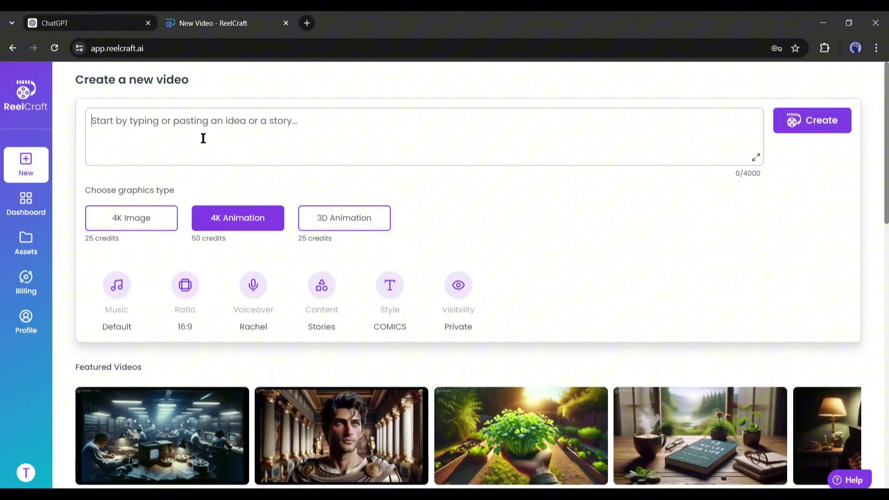
{"action": "type", "text": "Exploring the rare phenomenon of Elvish reincarnation and the significance of Glorfindel being sent back by the Valar,"}
{"action": "type", "text": "from the Lord of "}
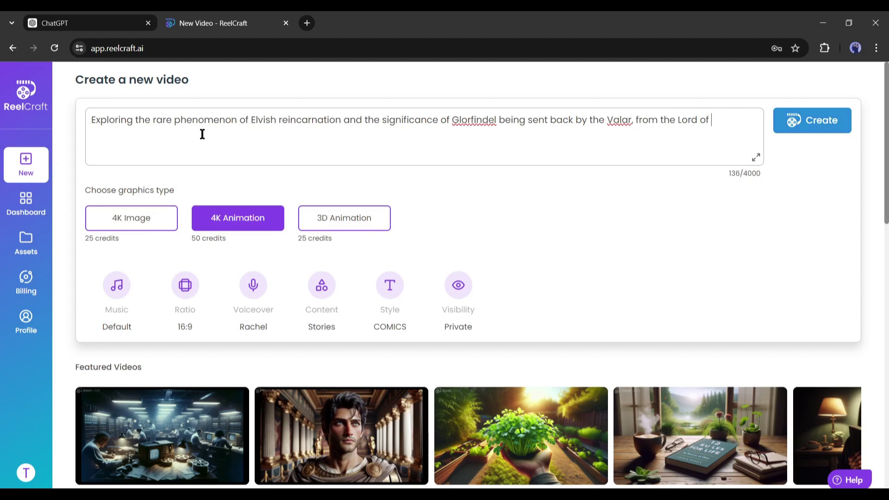
{"action": "type", "text": "the Rings Universe."}
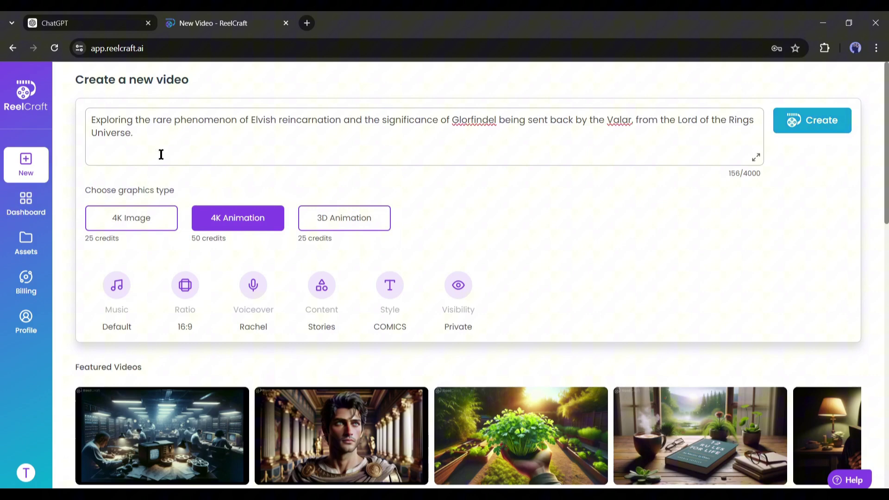
{"action": "left_click", "coordinate": [169, 137]}
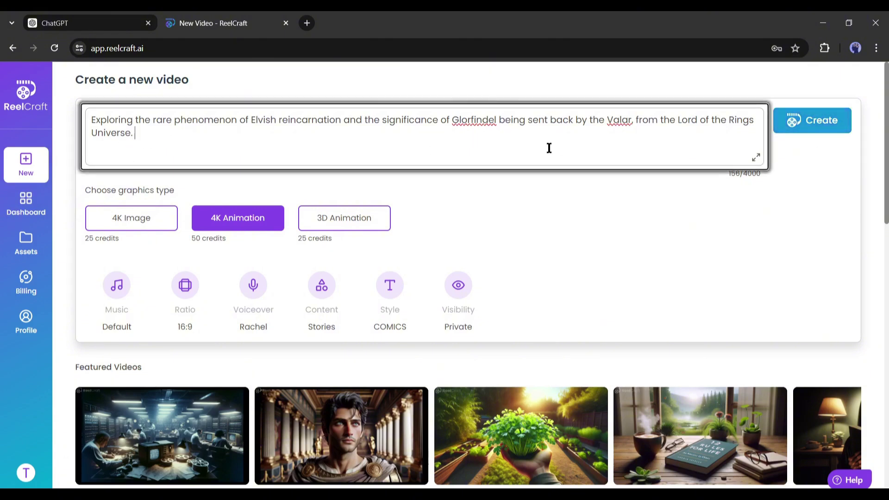
{"action": "left_click", "coordinate": [708, 181]}
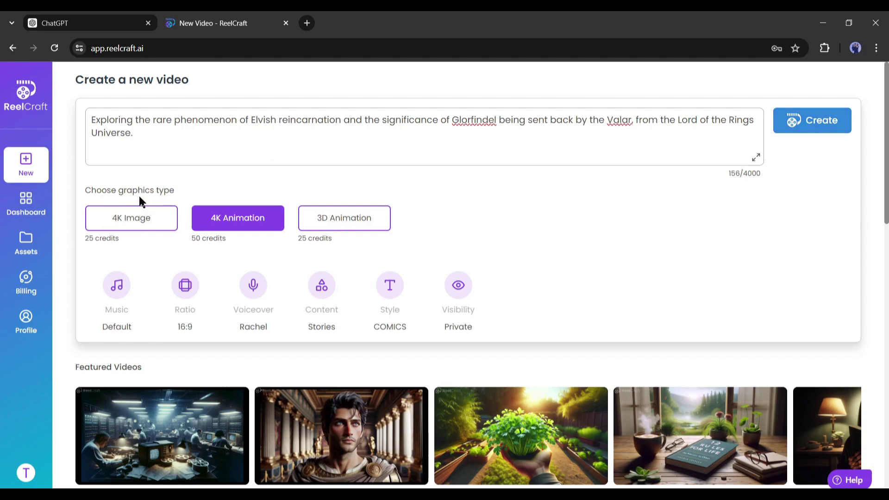
{"action": "left_click", "coordinate": [138, 216]}
{"action": "left_click", "coordinate": [222, 219]}
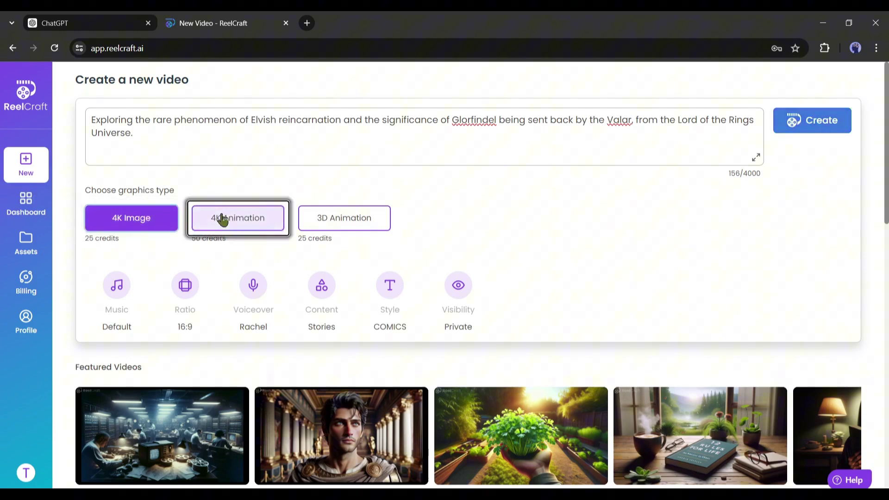
{"action": "left_click", "coordinate": [313, 214]}
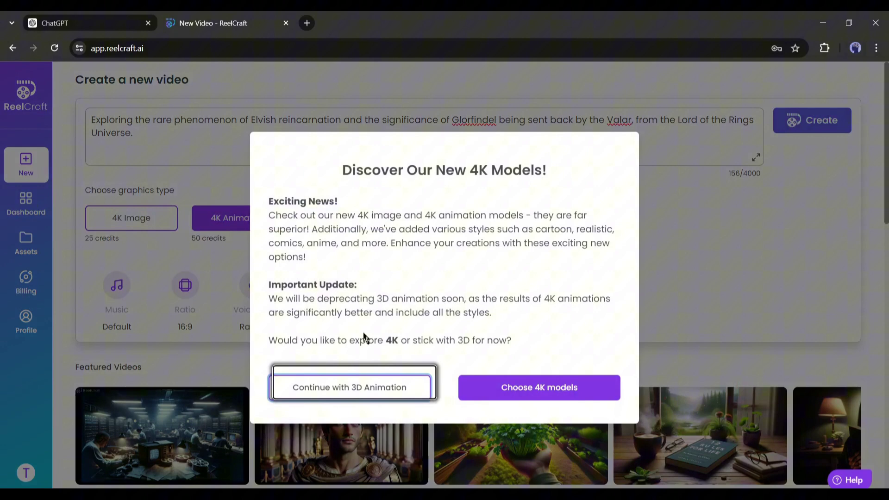
{"action": "left_click", "coordinate": [503, 387]}
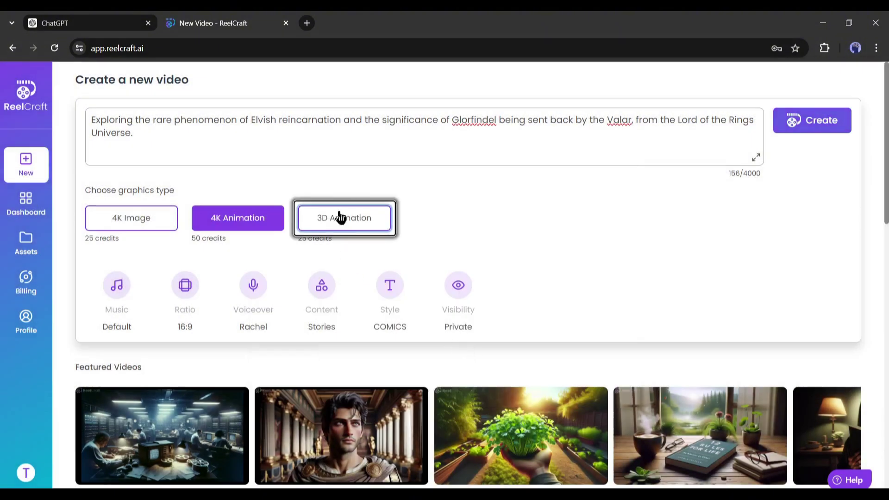
{"action": "left_click", "coordinate": [245, 222]}
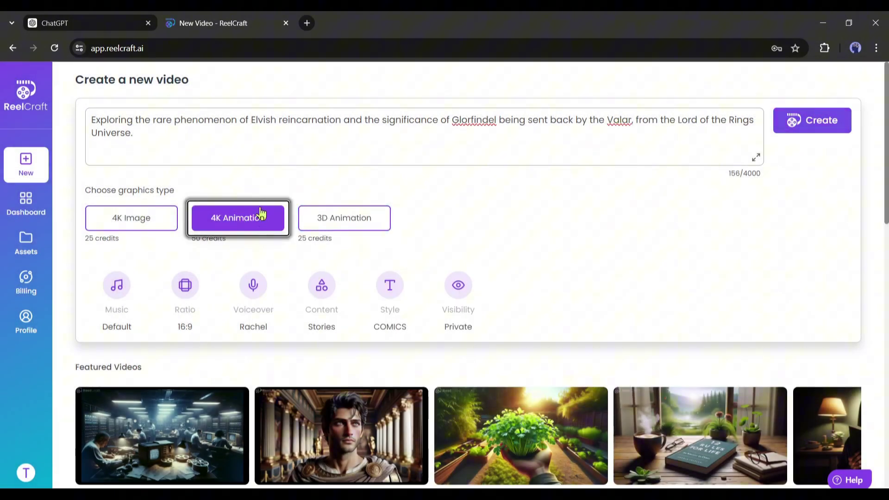
- Leave the music unchanged, set the aspect ratio to vertical 9:16, and bring up the voice chooser
{"action": "left_click", "coordinate": [118, 288]}
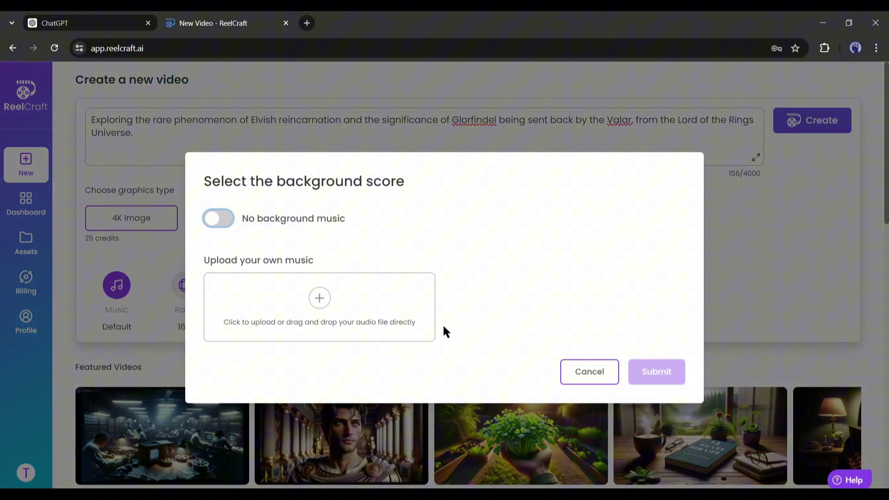
{"action": "left_click", "coordinate": [577, 371]}
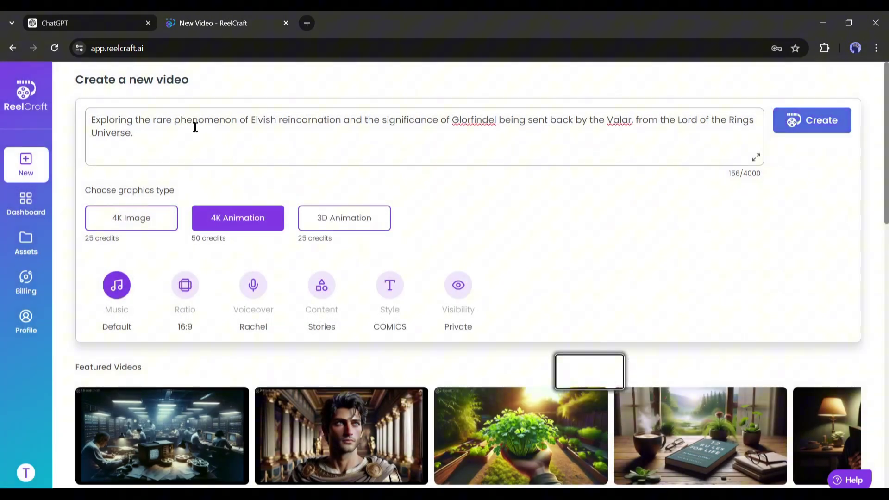
{"action": "left_click", "coordinate": [188, 283]}
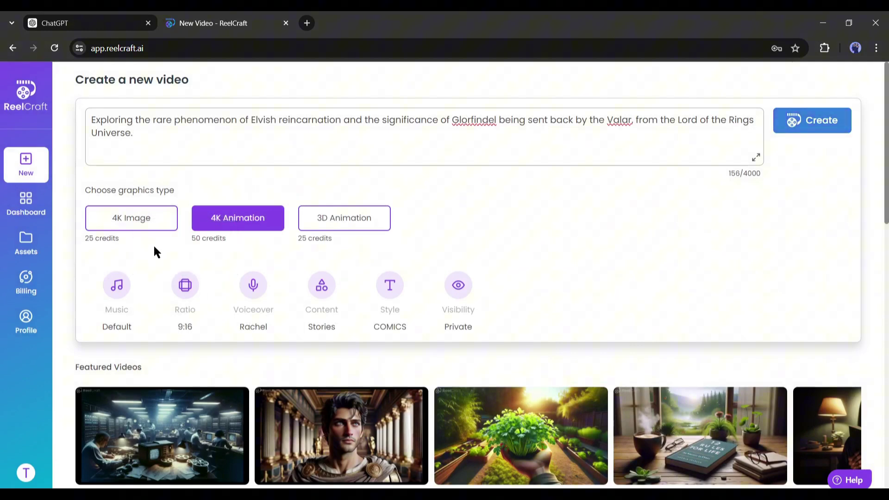
{"action": "left_click", "coordinate": [185, 284]}
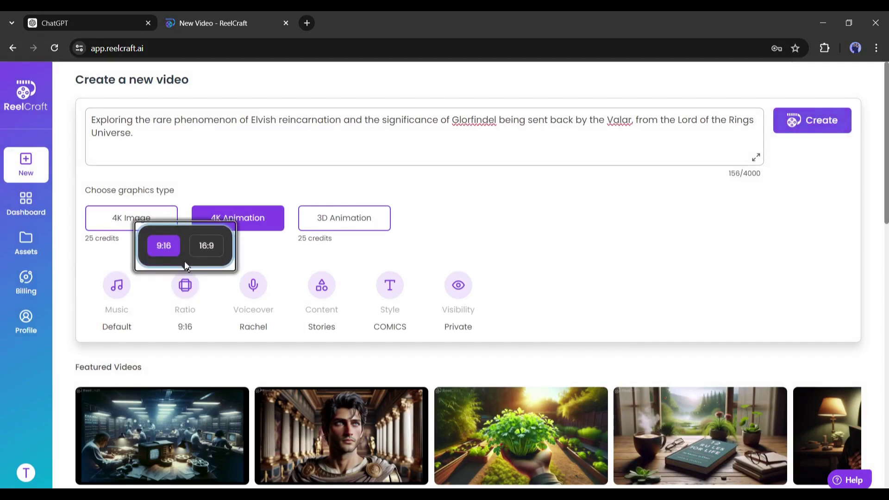
{"action": "left_click", "coordinate": [202, 237]}
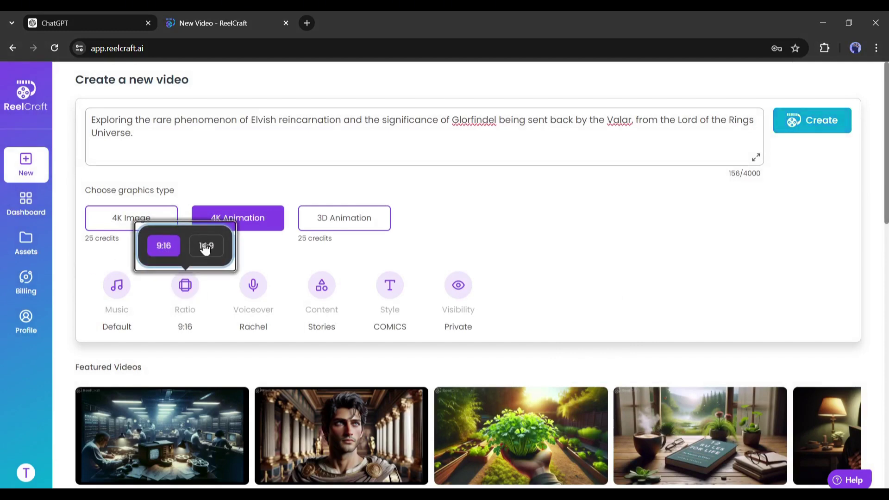
{"action": "left_click", "coordinate": [184, 287]}
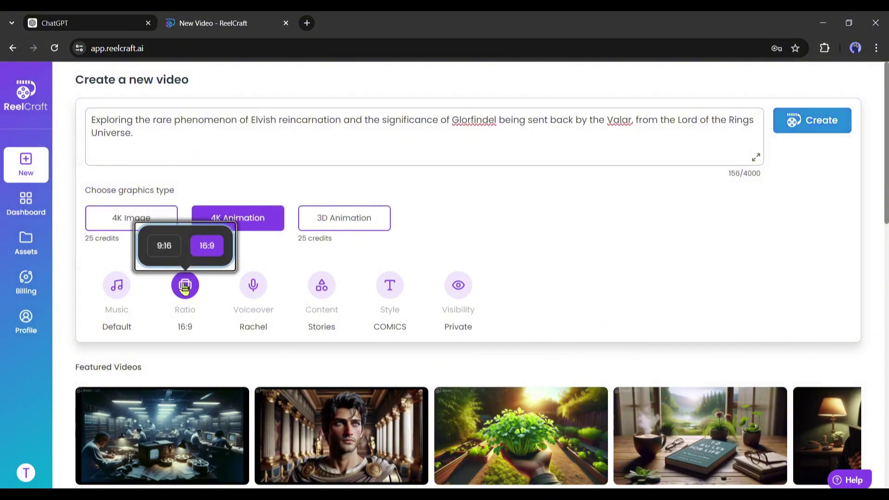
{"action": "left_click", "coordinate": [165, 247]}
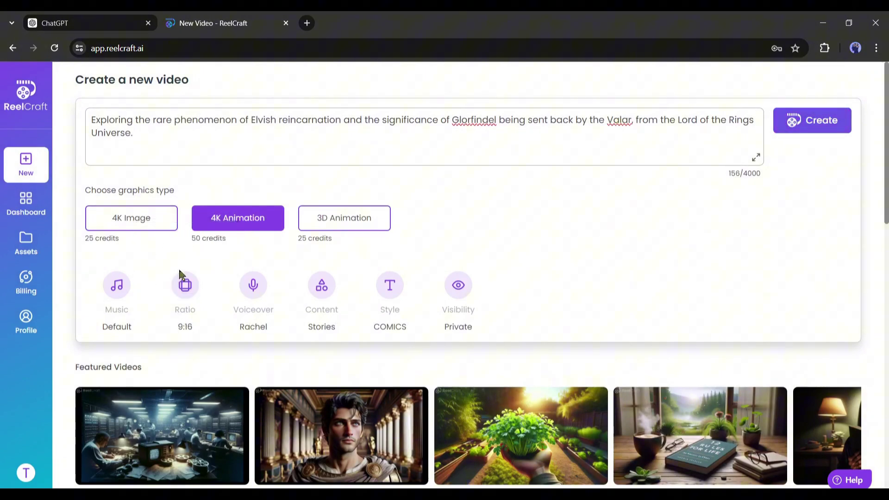
{"action": "left_click", "coordinate": [253, 285]}
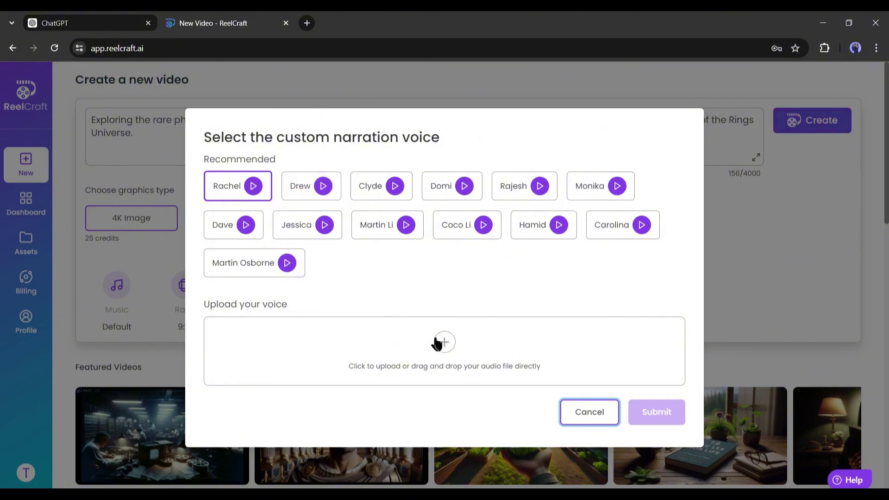
- Preview the Drew voice but keep Rachel as narrator, and leave Stories as the content type
{"action": "left_click", "coordinate": [417, 291]}
{"action": "left_click", "coordinate": [303, 186]}
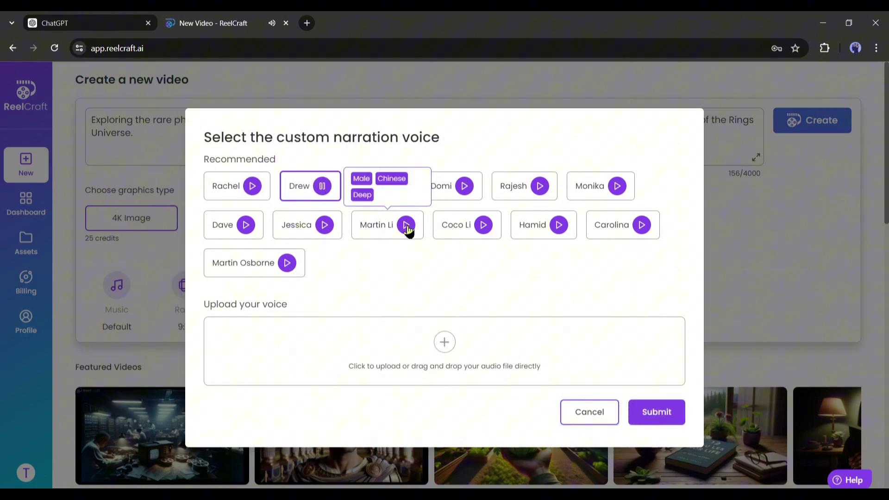
{"action": "mouse_move", "coordinate": [618, 187]}
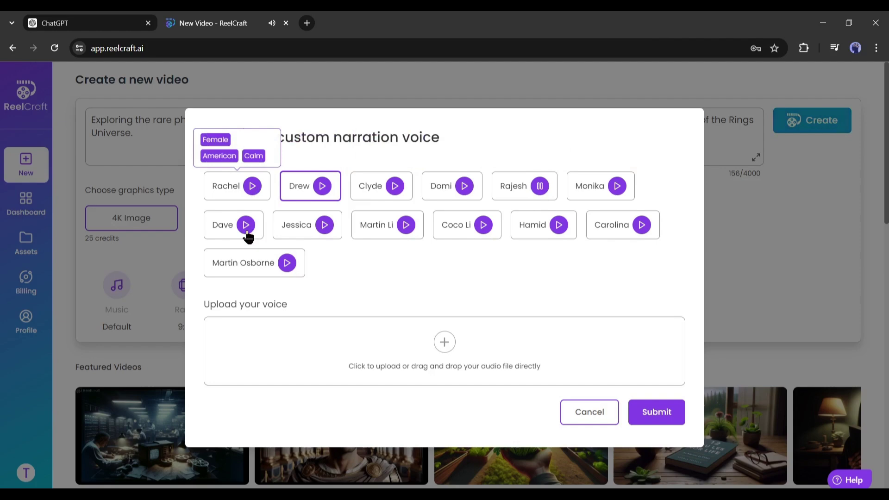
{"action": "left_click", "coordinate": [227, 191]}
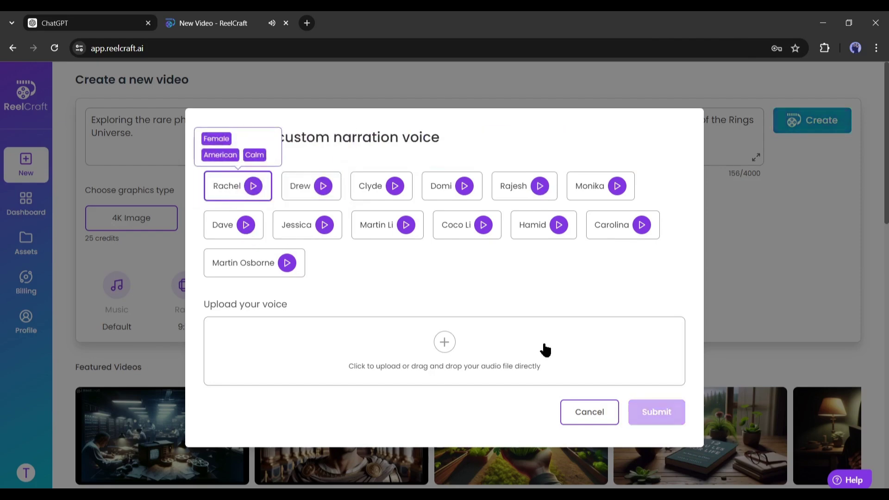
{"action": "left_click", "coordinate": [570, 411]}
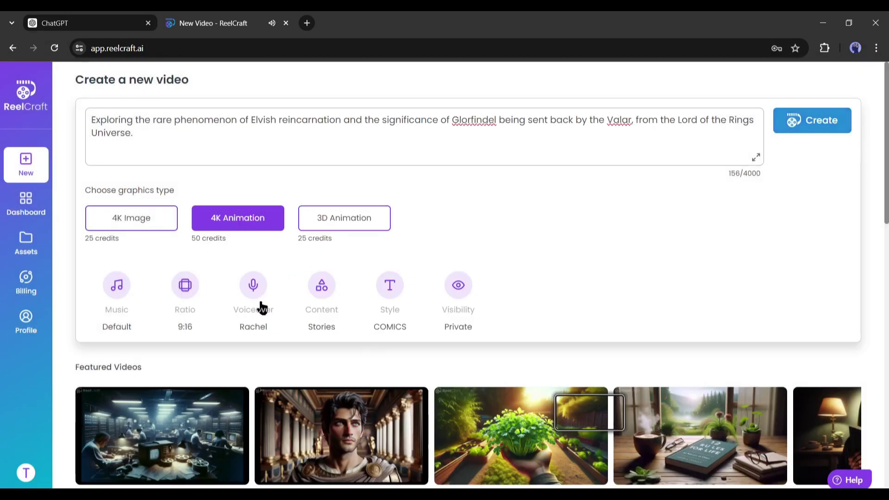
{"action": "left_click", "coordinate": [329, 296]}
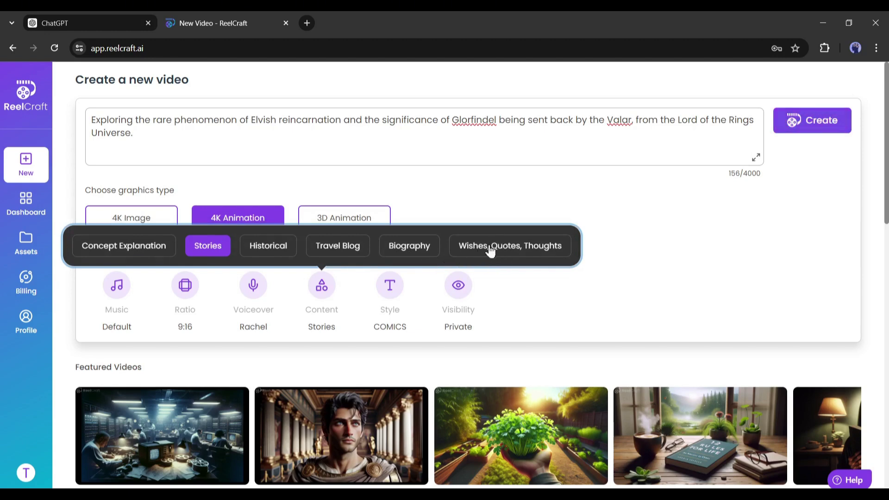
{"action": "left_click", "coordinate": [213, 251]}
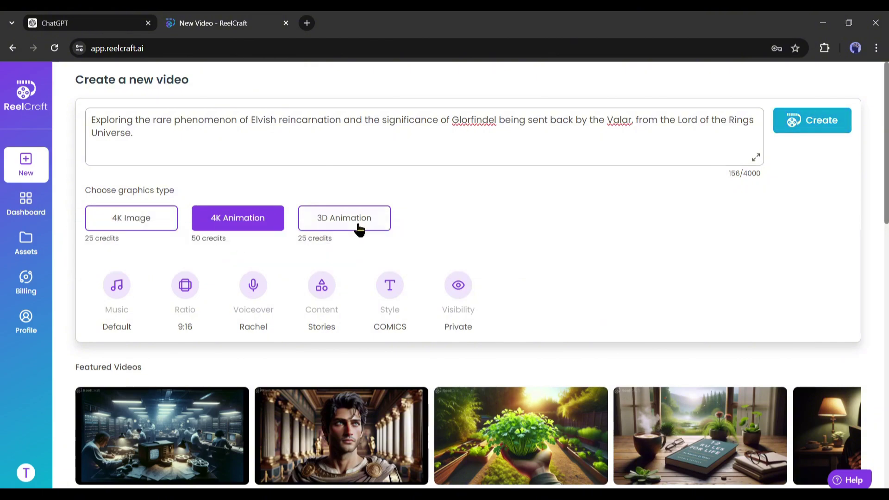
- Change the visual style from COMICS to SURREAL
{"action": "left_click", "coordinate": [390, 287]}
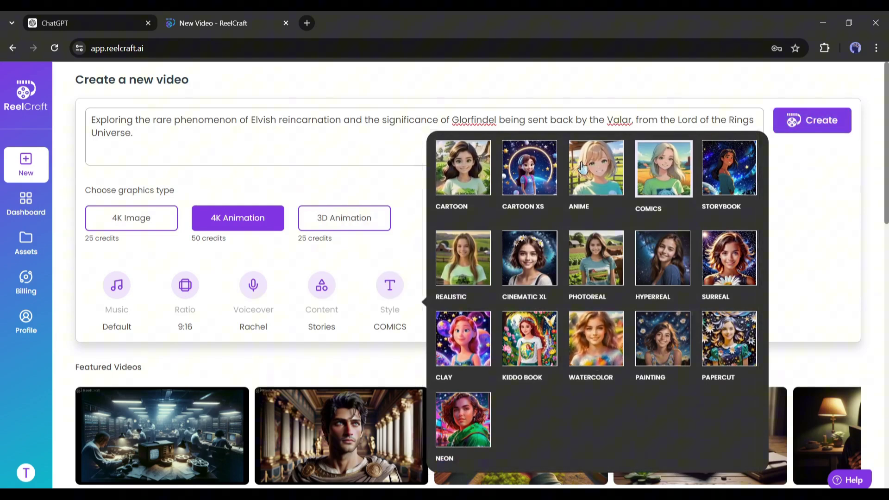
{"action": "left_click", "coordinate": [730, 274]}
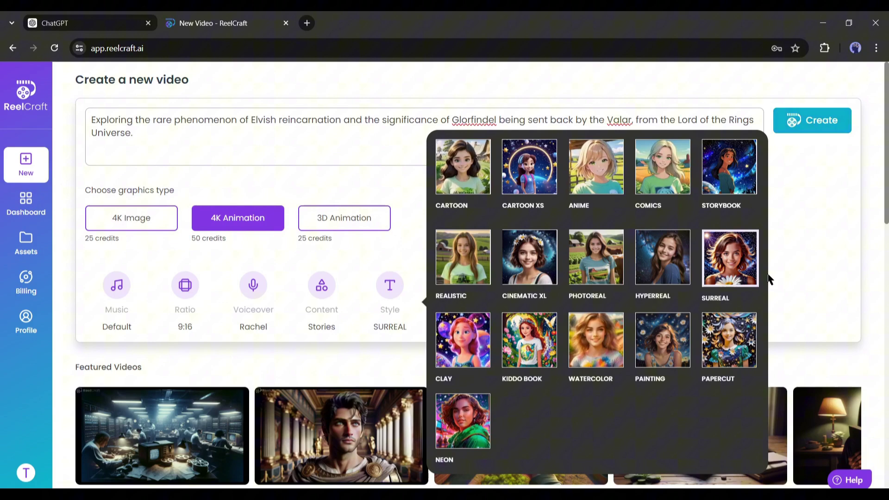
{"action": "left_click", "coordinate": [768, 278]}
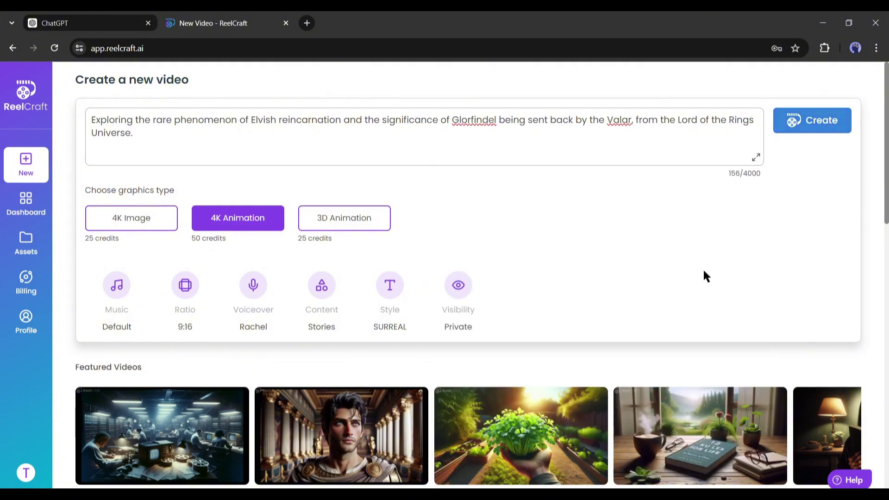
- Toggle visibility to Public and back, leaving the video Private
{"action": "left_click", "coordinate": [458, 288]}
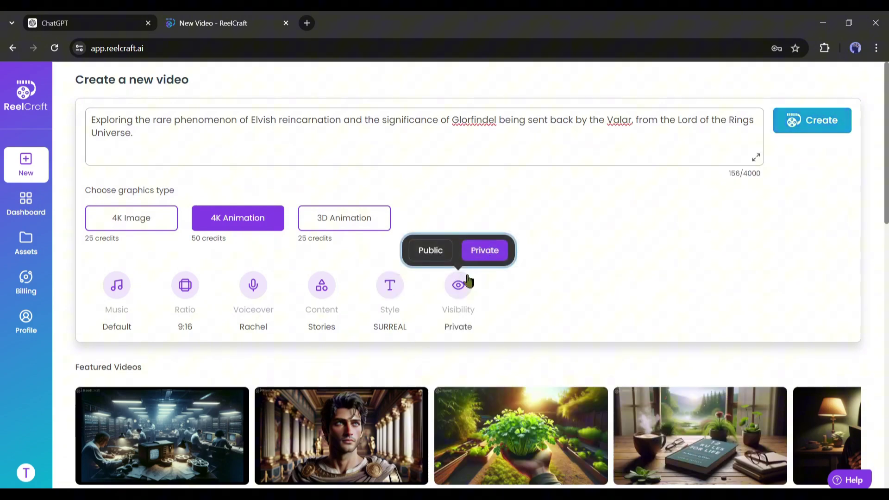
{"action": "left_click", "coordinate": [430, 250]}
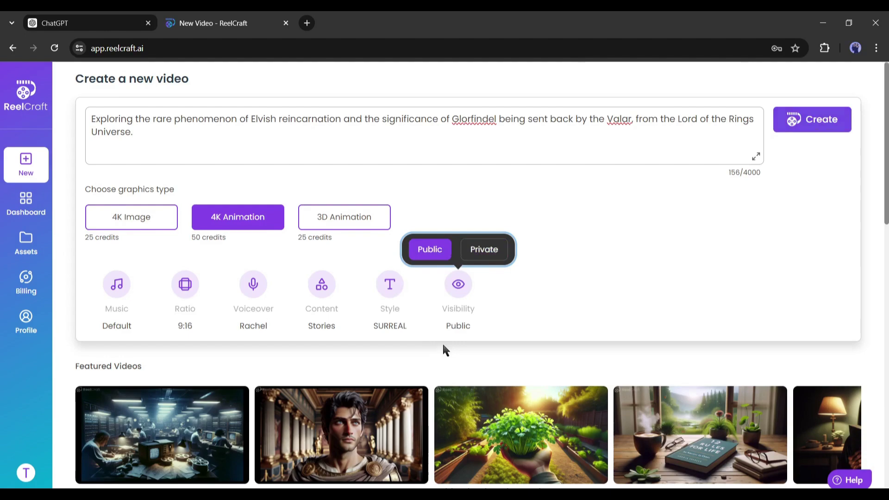
{"action": "scroll", "coordinate": [443, 361], "scroll_direction": "down", "scroll_amount": 4}
{"action": "scroll", "coordinate": [462, 375], "scroll_direction": "up", "scroll_amount": 4}
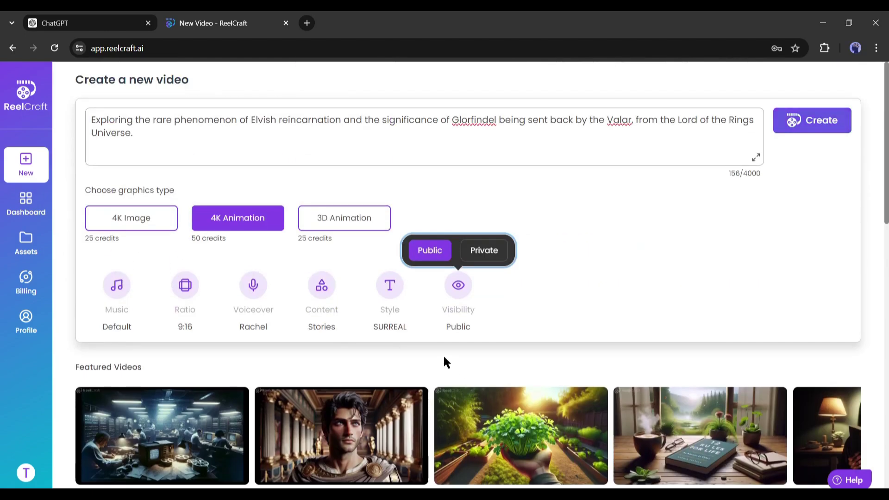
{"action": "left_click", "coordinate": [488, 264]}
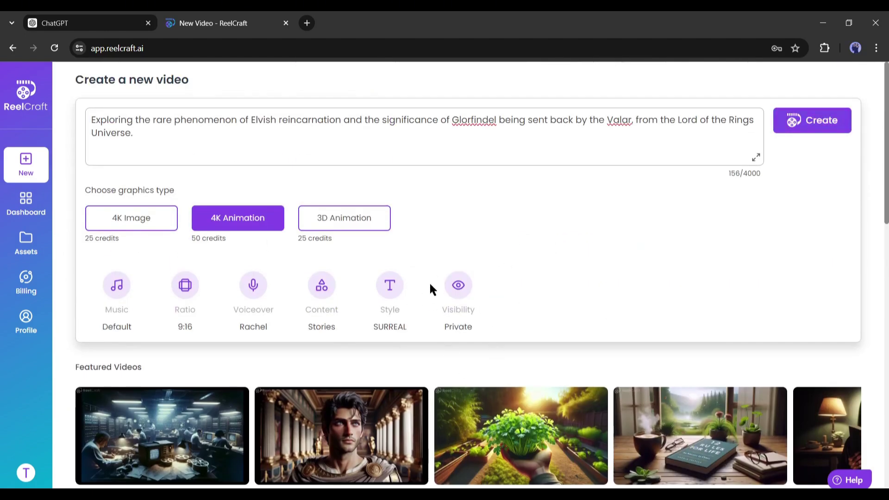
- Create the video with SURREAL style and 'Transform the given idea into a script', producing 'Glorfindel: The Reborn Hero'
{"action": "left_click", "coordinate": [817, 129]}
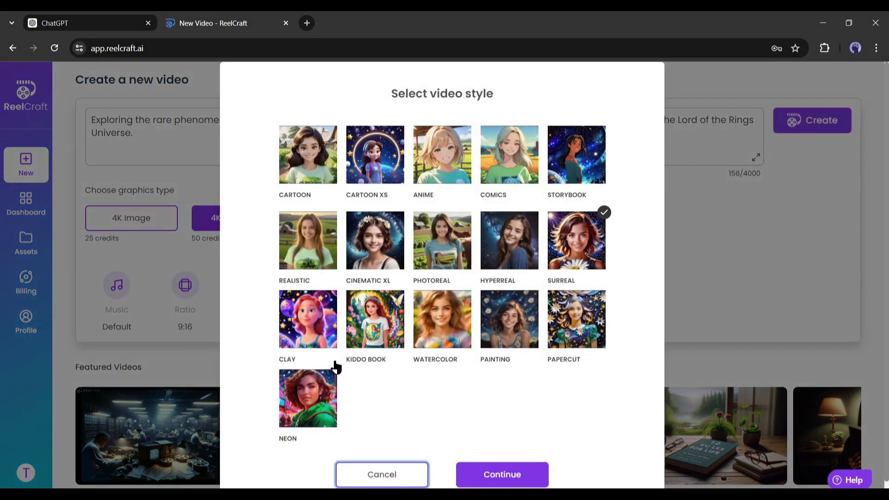
{"action": "scroll", "coordinate": [337, 367], "scroll_direction": "down", "scroll_amount": 1}
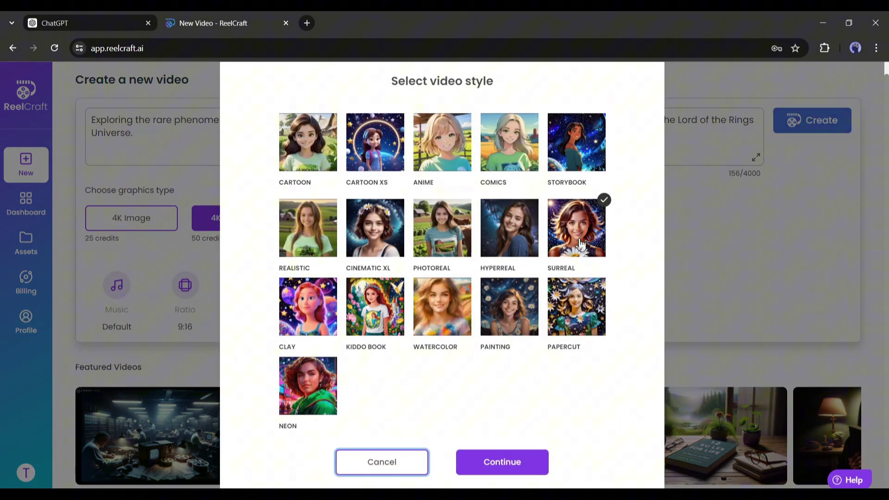
{"action": "left_click", "coordinate": [508, 465]}
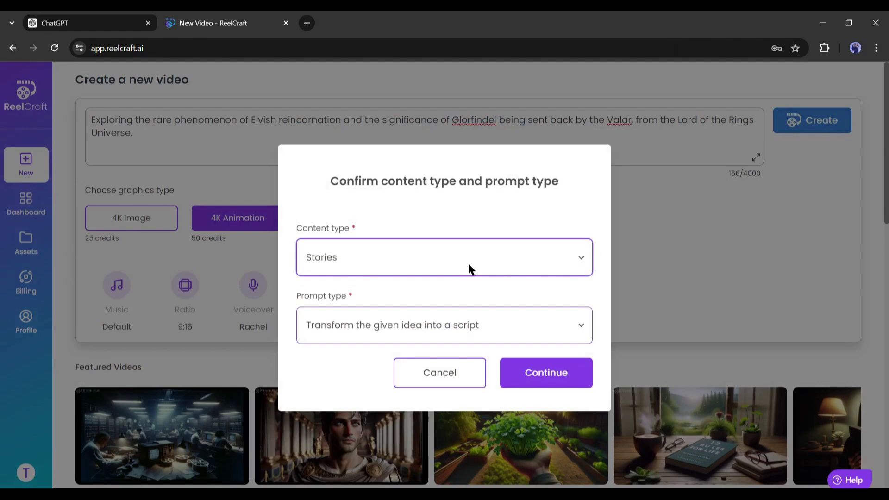
{"action": "left_click_drag", "start_coordinate": [301, 295], "coordinate": [391, 300]}
{"action": "left_click", "coordinate": [310, 305]}
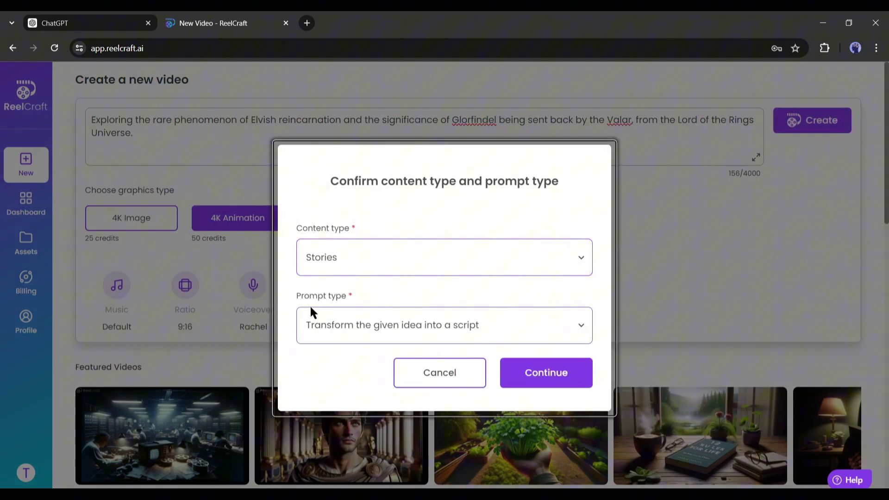
{"action": "left_click", "coordinate": [393, 329]}
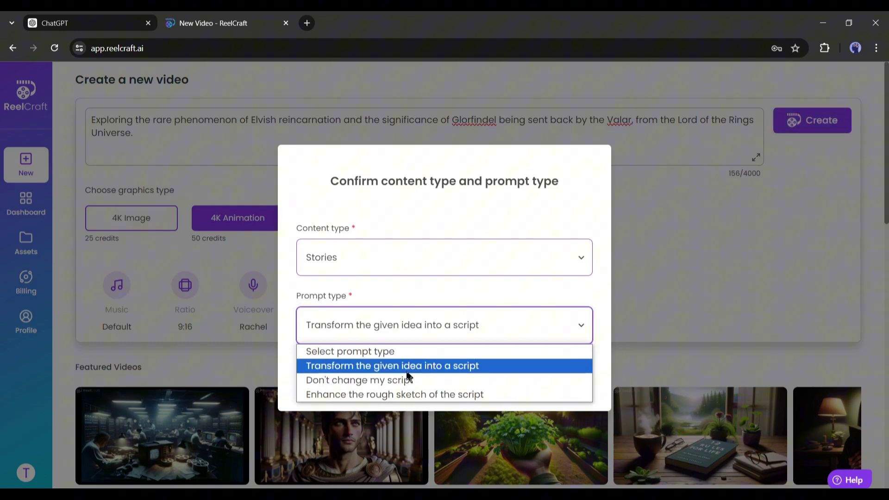
{"action": "left_click", "coordinate": [388, 369]}
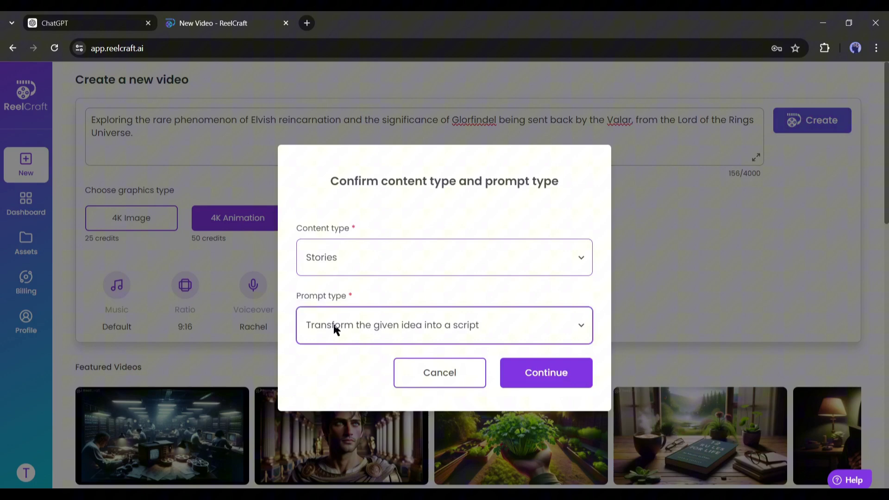
{"action": "left_click", "coordinate": [521, 387]}
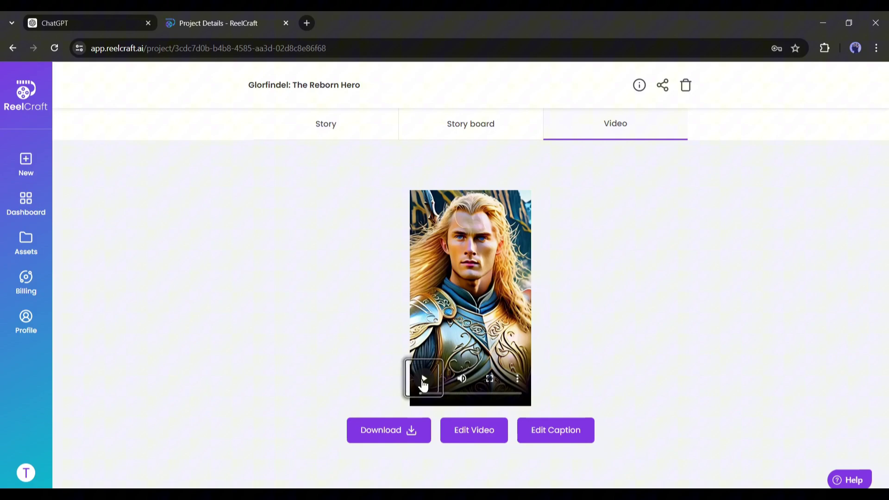
{"action": "left_click", "coordinate": [423, 381]}
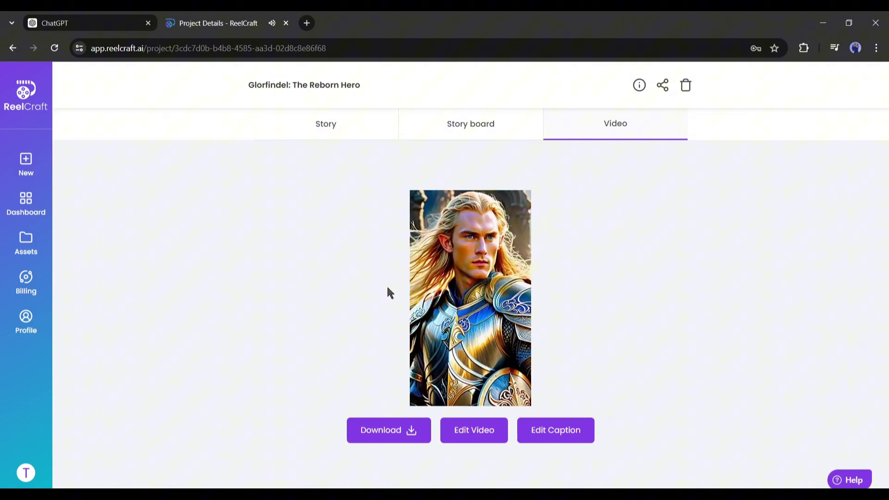
{"action": "left_click", "coordinate": [384, 126]}
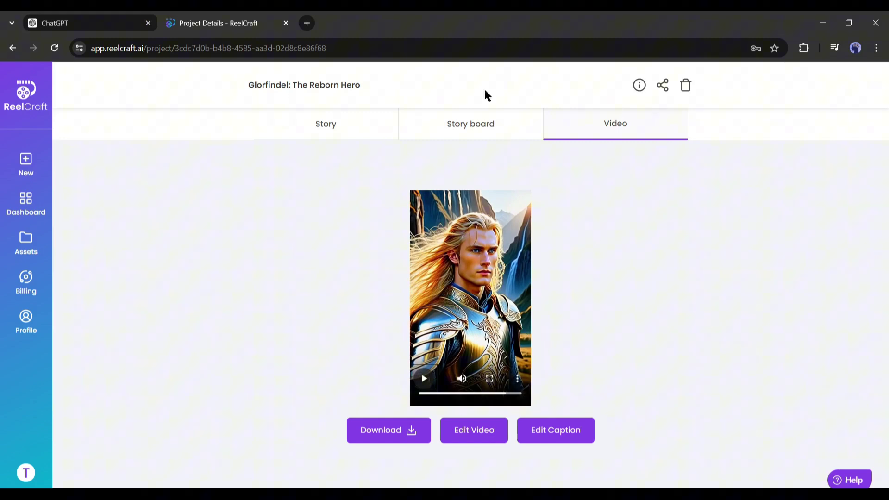
- Open the story text for editing, look it over, and cancel without changing it
{"action": "left_click", "coordinate": [351, 133]}
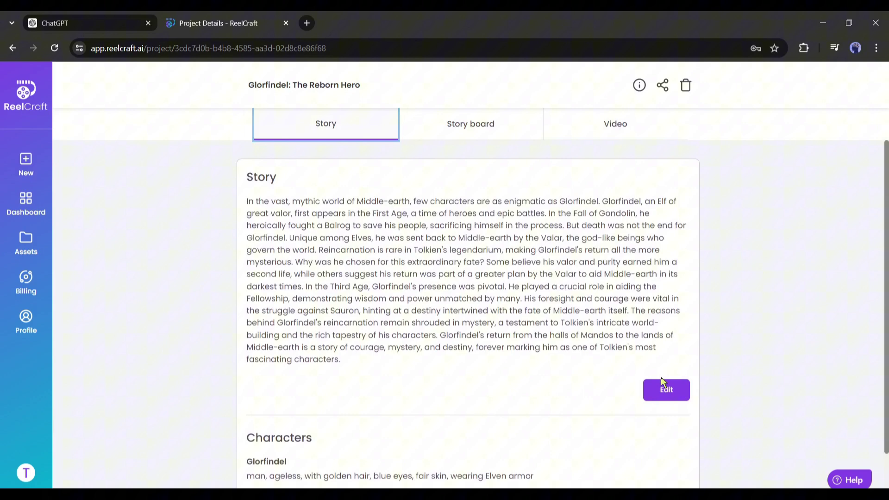
{"action": "left_click", "coordinate": [661, 384]}
{"action": "scroll", "coordinate": [532, 342], "scroll_direction": "down", "scroll_amount": 1}
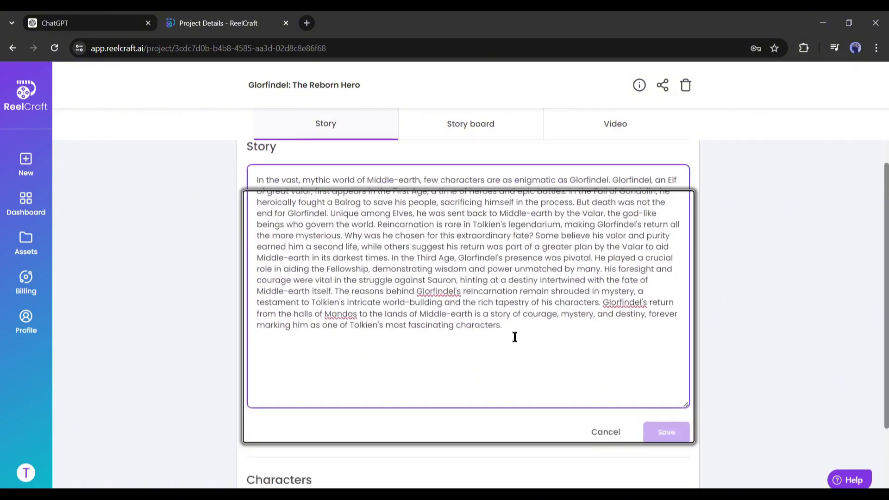
{"action": "scroll", "coordinate": [487, 324], "scroll_direction": "down", "scroll_amount": 2}
{"action": "scroll", "coordinate": [454, 268], "scroll_direction": "up", "scroll_amount": 3}
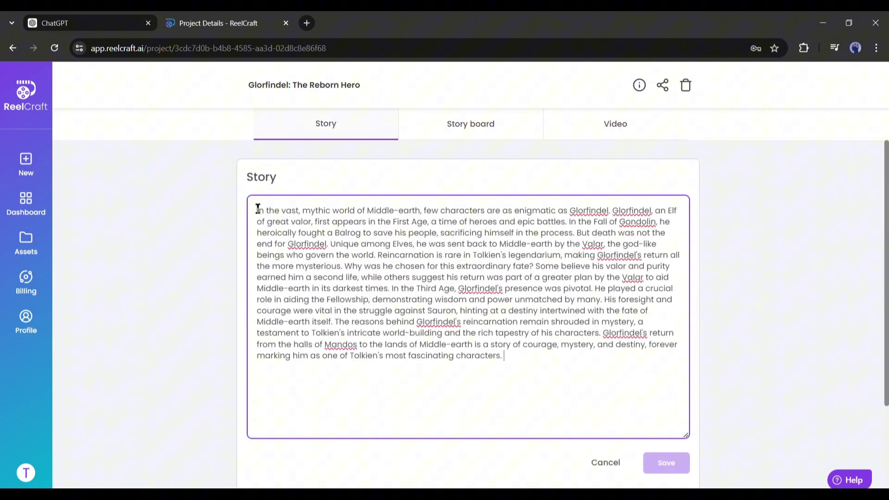
{"action": "left_click_drag", "start_coordinate": [260, 215], "coordinate": [537, 357]}
{"action": "left_click", "coordinate": [532, 359]}
{"action": "left_click", "coordinate": [605, 462]}
{"action": "scroll", "coordinate": [528, 339], "scroll_direction": "down", "scroll_amount": 1}
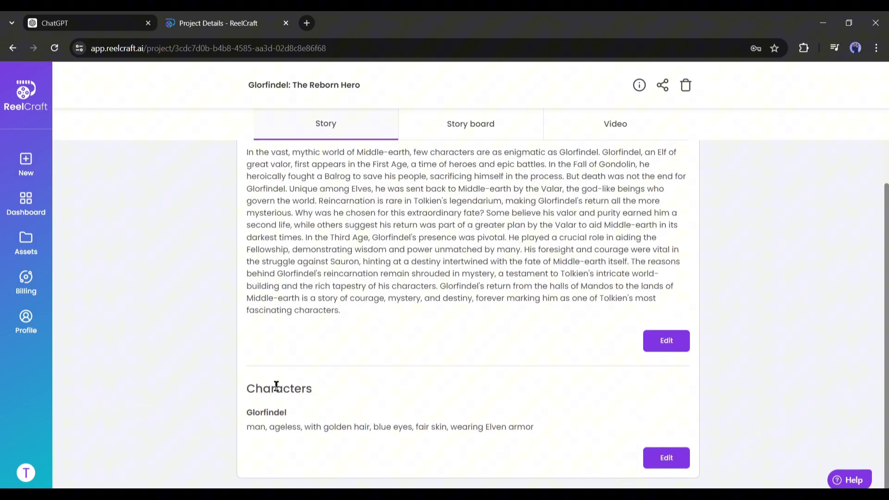
- Review Glorfindel's character description twice without saving changes, then bring up the Story board
{"action": "left_click", "coordinate": [649, 458]}
{"action": "scroll", "coordinate": [410, 415], "scroll_direction": "down", "scroll_amount": 1}
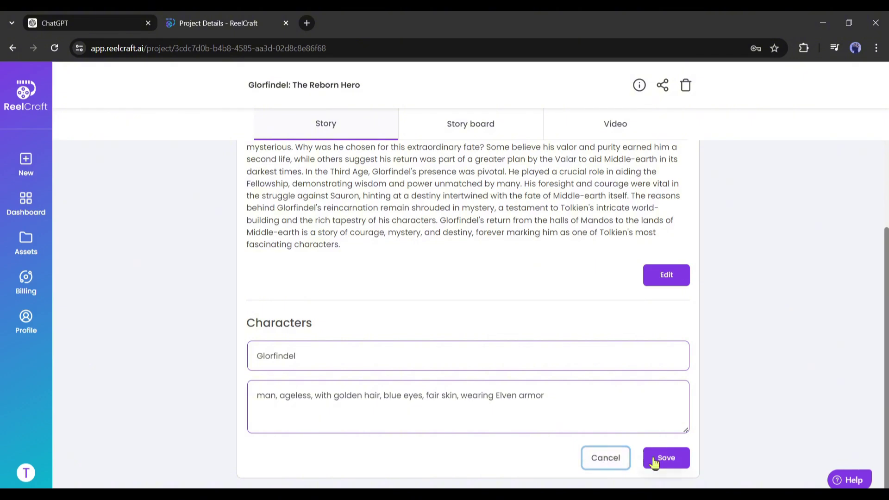
{"action": "left_click", "coordinate": [608, 459]}
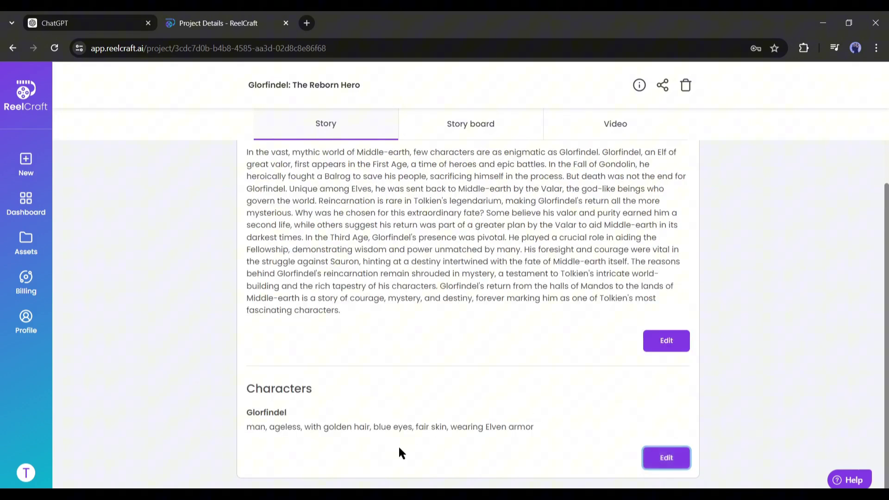
{"action": "scroll", "coordinate": [401, 442], "scroll_direction": "up", "scroll_amount": 1}
{"action": "scroll", "coordinate": [404, 434], "scroll_direction": "down", "scroll_amount": 1}
{"action": "left_click", "coordinate": [673, 456]}
{"action": "scroll", "coordinate": [598, 419], "scroll_direction": "down", "scroll_amount": 1}
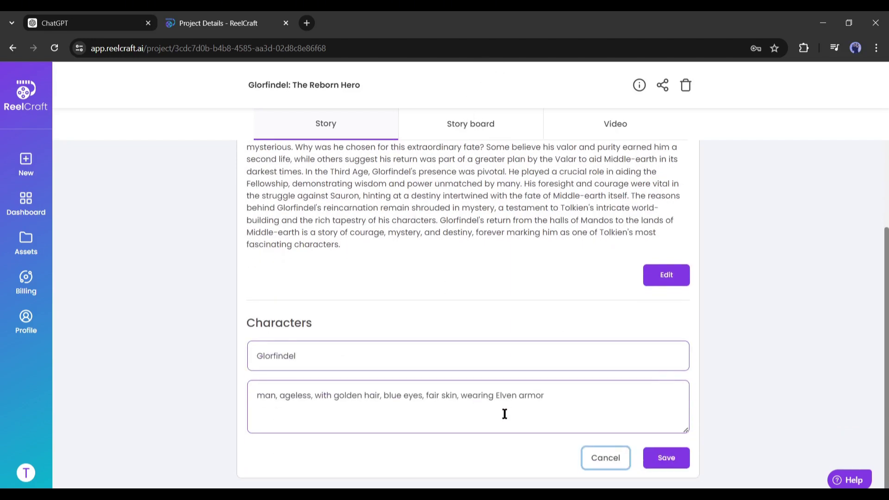
{"action": "left_click", "coordinate": [607, 465]}
{"action": "left_click", "coordinate": [470, 137]}
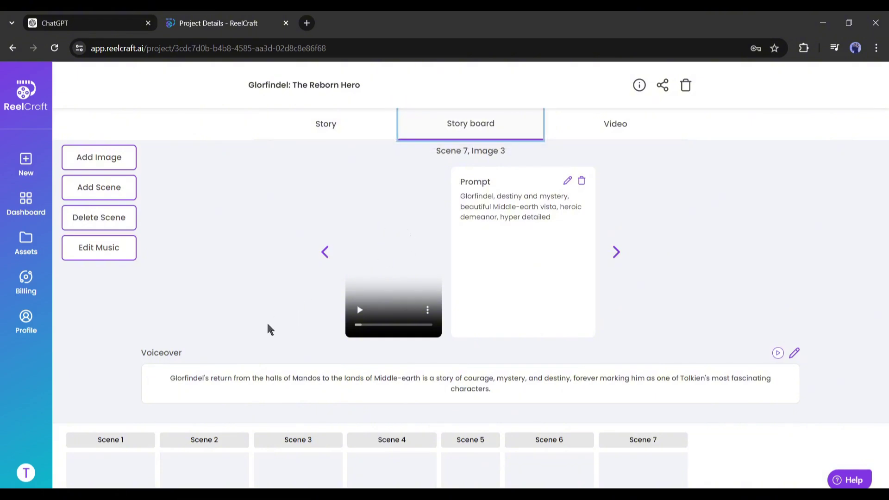
- Step through the scene images to Scene 3, Image 1 and save its revised image prompt
{"action": "left_click", "coordinate": [32, 408]}
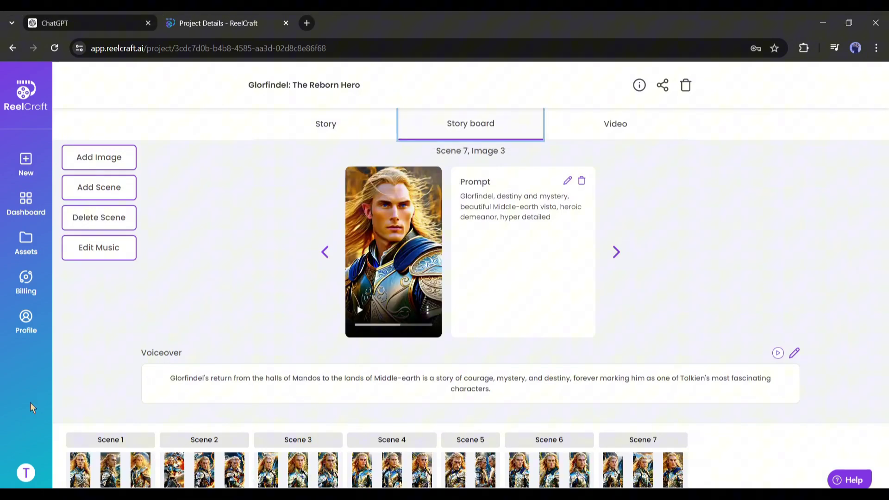
{"action": "left_click", "coordinate": [110, 470]}
{"action": "left_click", "coordinate": [141, 470]}
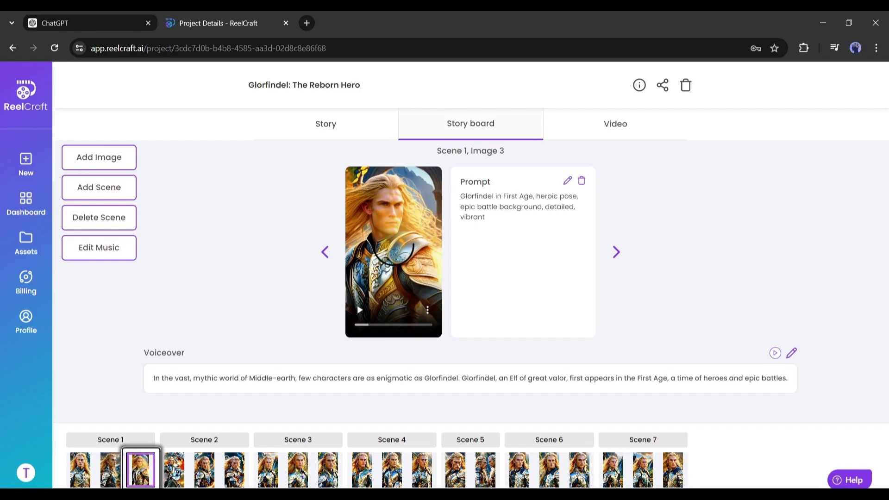
{"action": "left_click", "coordinate": [175, 470]}
{"action": "left_click", "coordinate": [205, 470]}
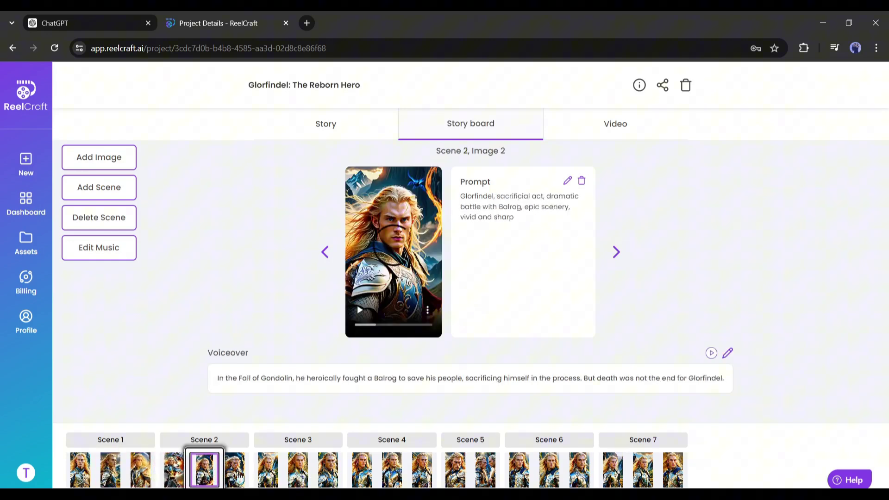
{"action": "left_click", "coordinate": [235, 470]}
{"action": "left_click", "coordinate": [268, 470]}
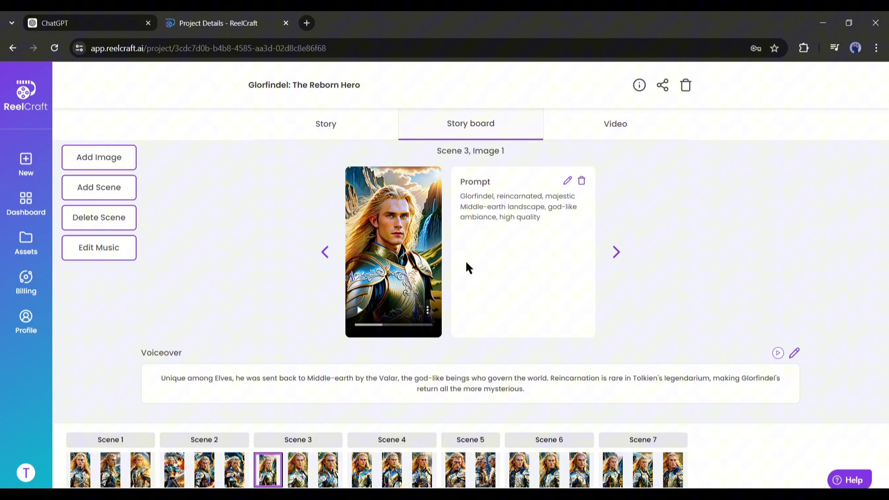
{"action": "left_click", "coordinate": [568, 182]}
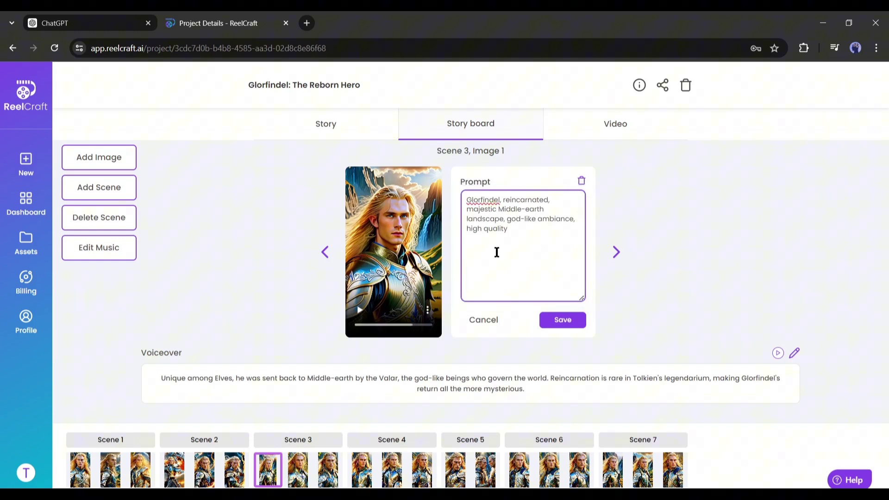
{"action": "left_click", "coordinate": [564, 320]}
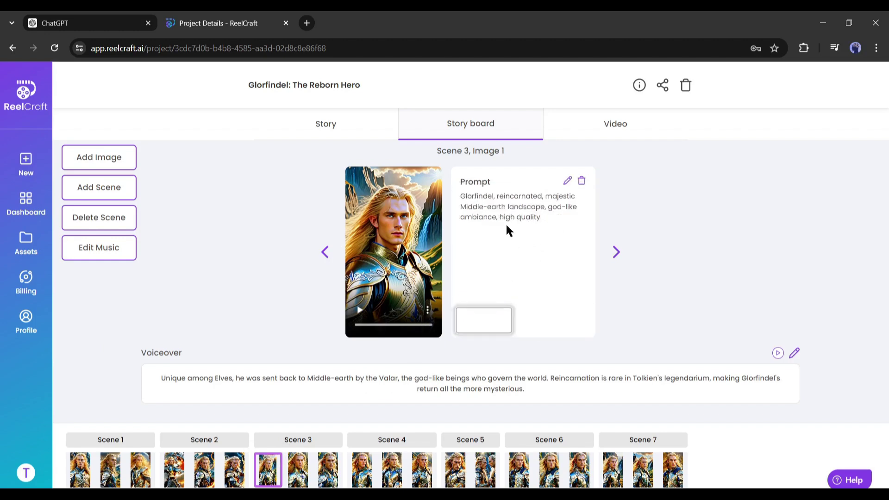
- Inspect the Scene 3 voiceover text and narration voice choices, leaving both unchanged
{"action": "left_click_drag", "start_coordinate": [163, 375], "coordinate": [515, 387]}
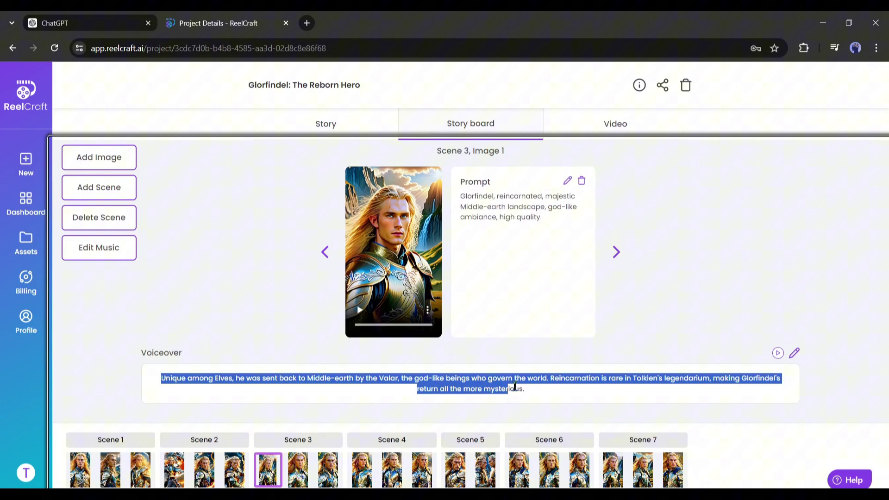
{"action": "left_click", "coordinate": [573, 388]}
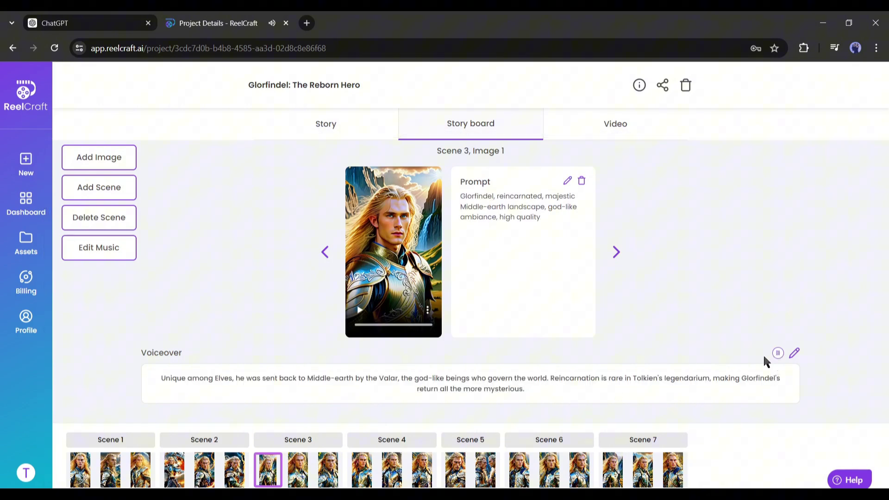
{"action": "left_click", "coordinate": [796, 353]}
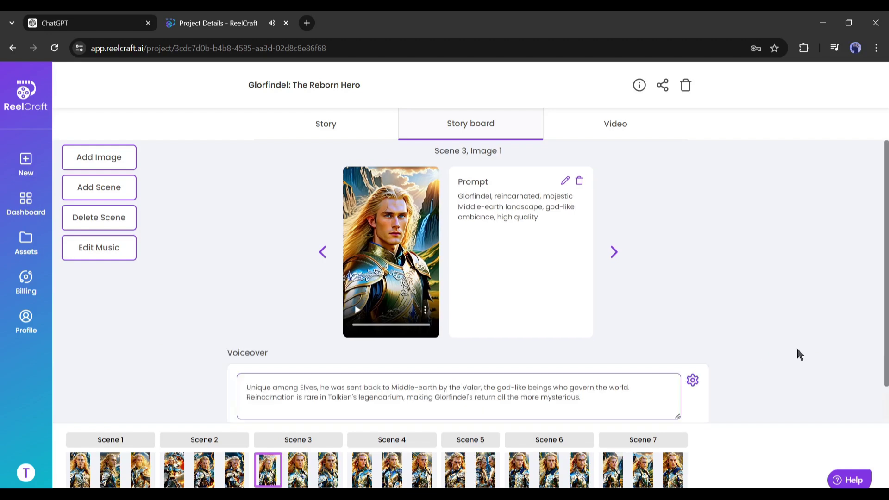
{"action": "left_click", "coordinate": [692, 381]}
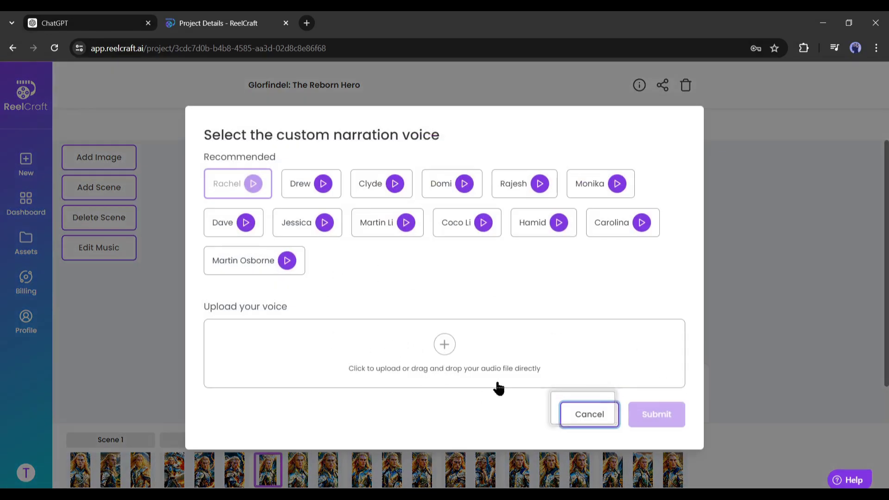
{"action": "left_click", "coordinate": [570, 417]}
{"action": "scroll", "coordinate": [473, 366], "scroll_direction": "down", "scroll_amount": 1}
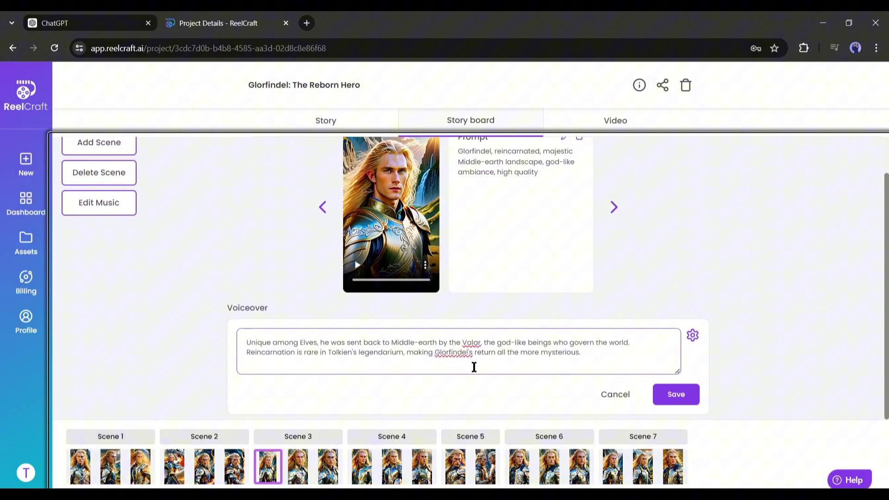
{"action": "scroll", "coordinate": [473, 367], "scroll_direction": "up", "scroll_amount": 1}
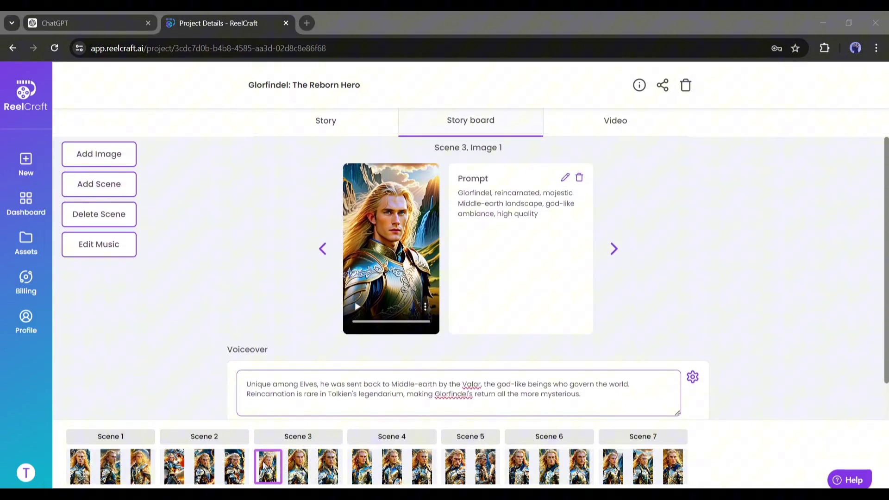
- Look through the Create Animation, Select Image and Search Image options, then cancel without adding an image
{"action": "left_click", "coordinate": [115, 152]}
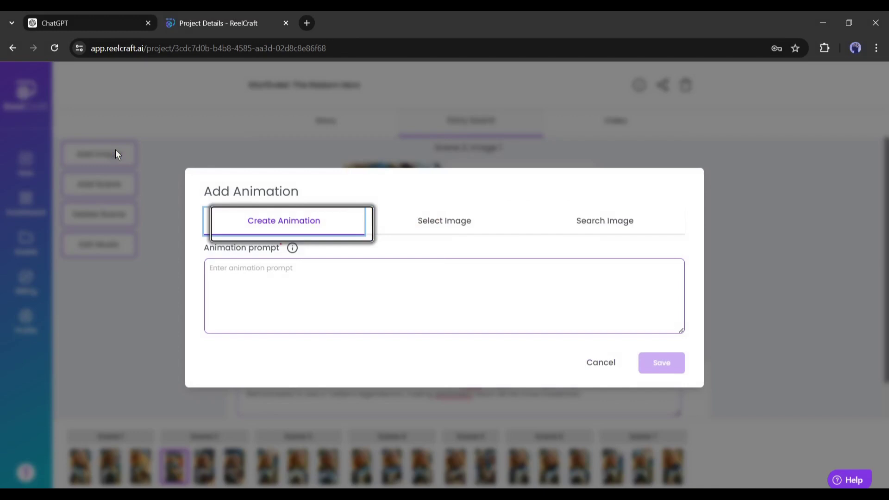
{"action": "left_click", "coordinate": [264, 271]}
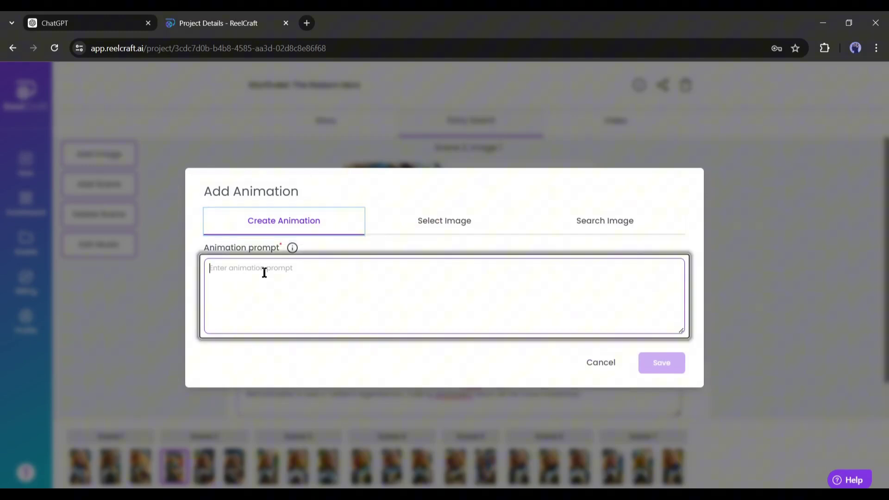
{"action": "left_click", "coordinate": [449, 224]}
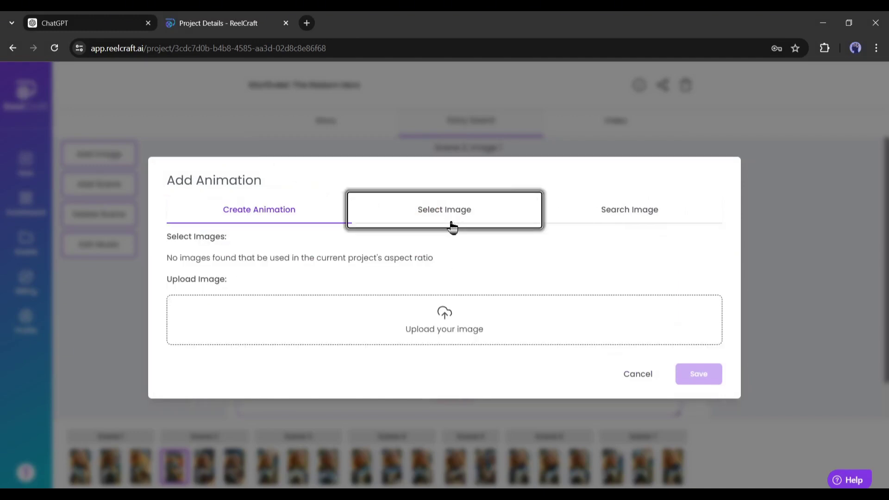
{"action": "left_click", "coordinate": [647, 201]}
{"action": "left_click", "coordinate": [340, 298]}
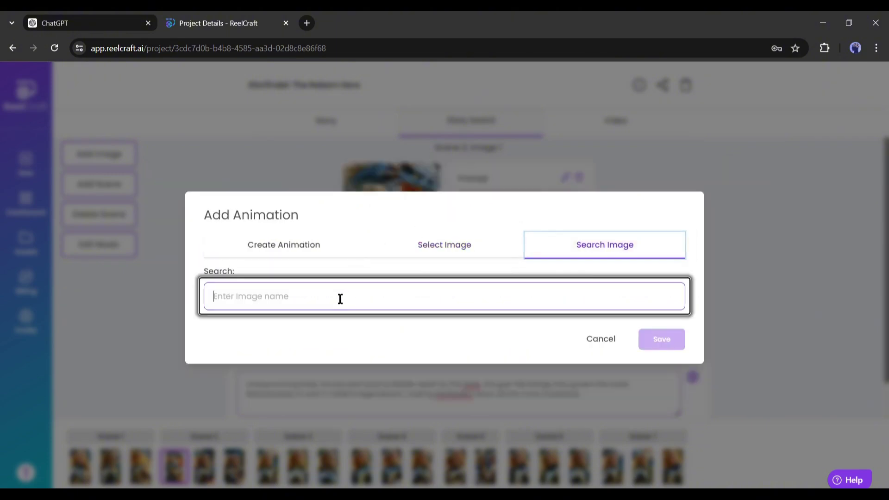
{"action": "left_click", "coordinate": [601, 339]}
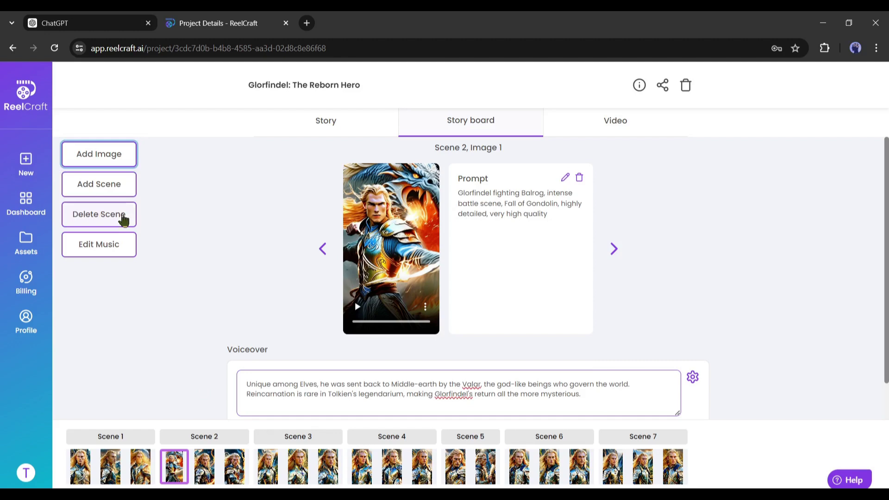
- Add a scene after Scene 1 voiced 'Hi welcome to the saga of Lord of the rings' with a Glorfindel reincarnation animation prompt
{"action": "left_click", "coordinate": [107, 185]}
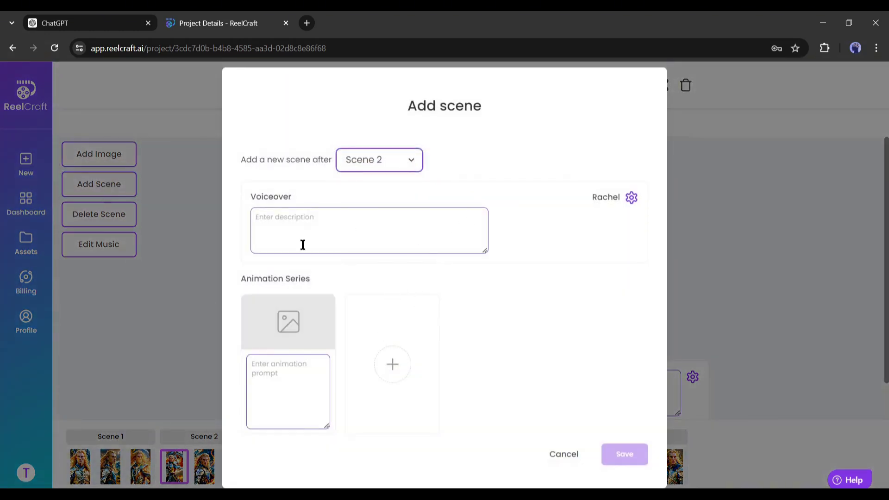
{"action": "left_click", "coordinate": [353, 235]}
{"action": "type", "text": "Hi welcome to the saga of Lord of the rings"}
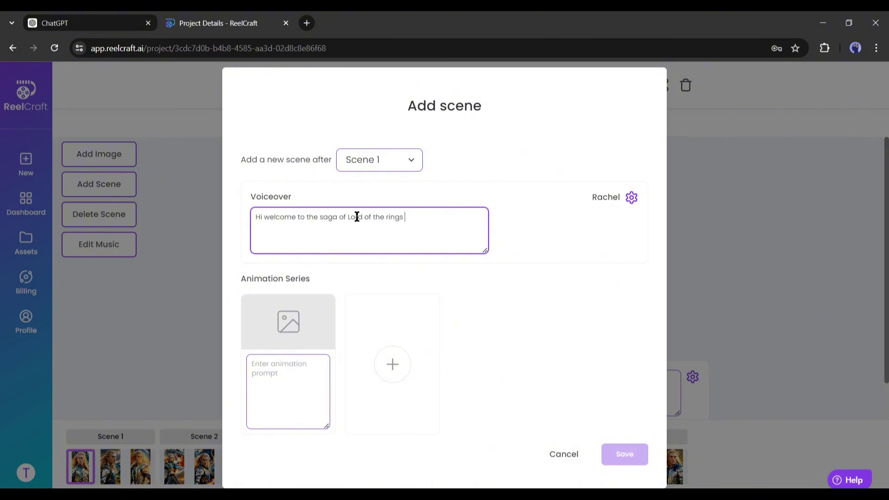
{"action": "left_click", "coordinate": [273, 369]}
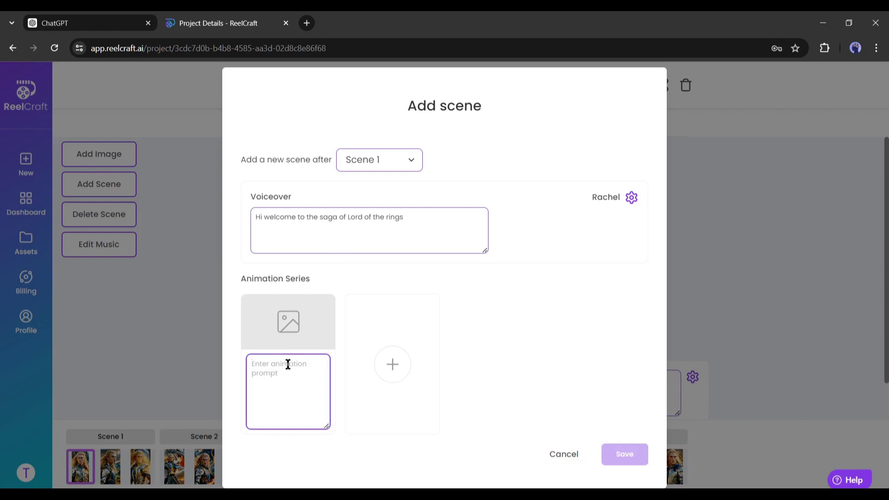
{"action": "type", "text": "rare phenomenon of Elvish reincarnation and the significance of Glorfinde"}
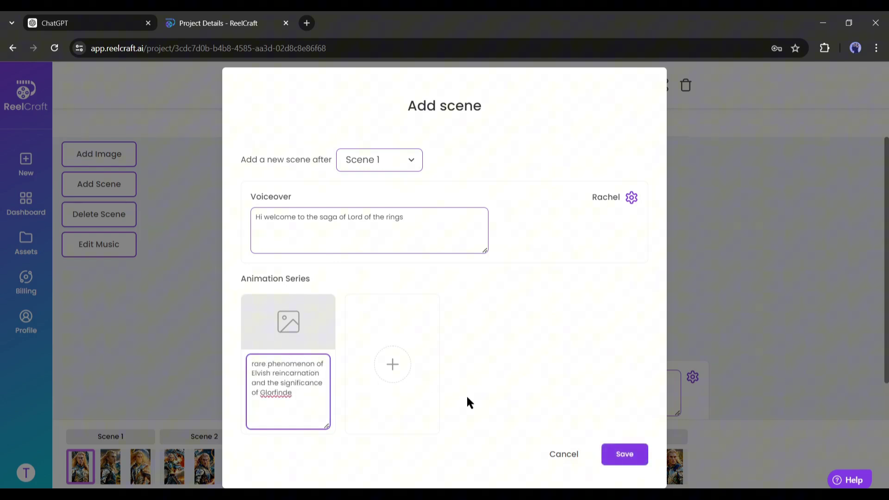
{"action": "left_click", "coordinate": [617, 460]}
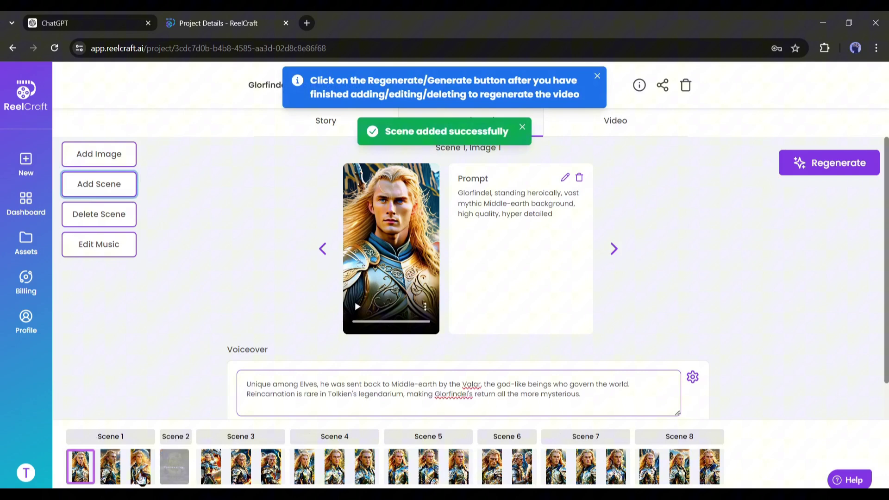
- Delete the newly added Scene 2 and confirm the removal
{"action": "left_click", "coordinate": [167, 477]}
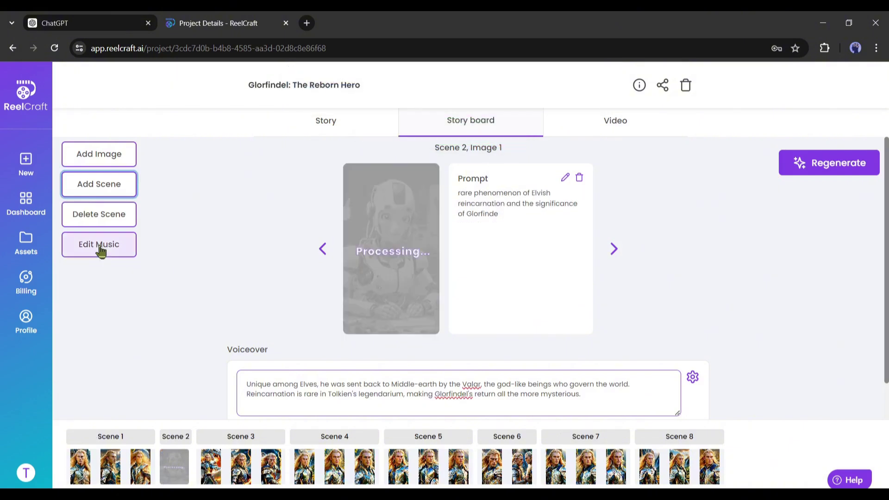
{"action": "left_click", "coordinate": [93, 218]}
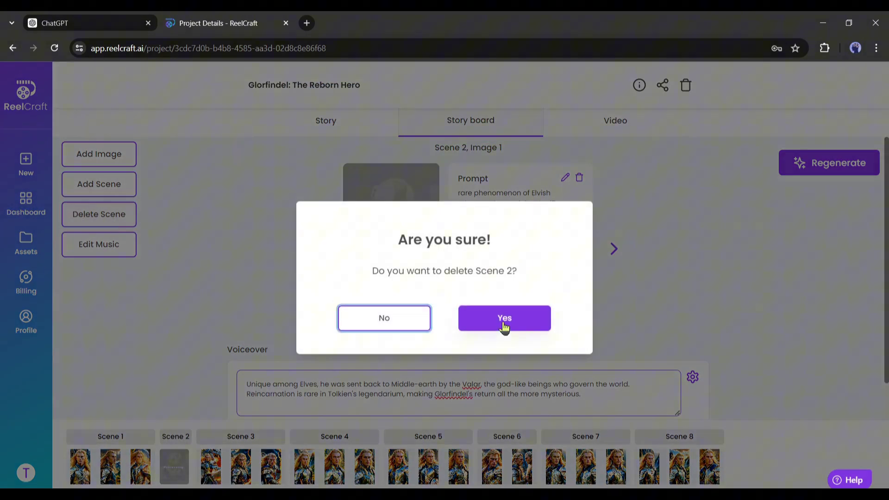
{"action": "left_click", "coordinate": [503, 320]}
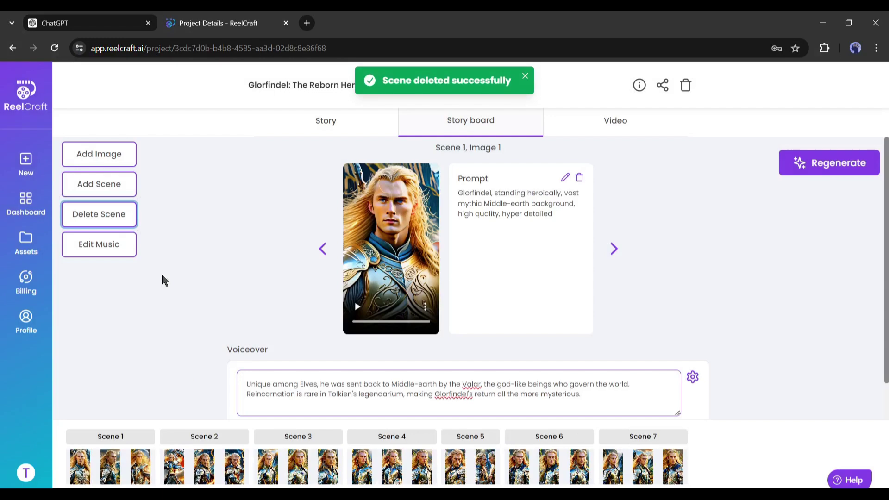
- Lower the background music volume from 10 to 5 and submit it
{"action": "left_click", "coordinate": [88, 245]}
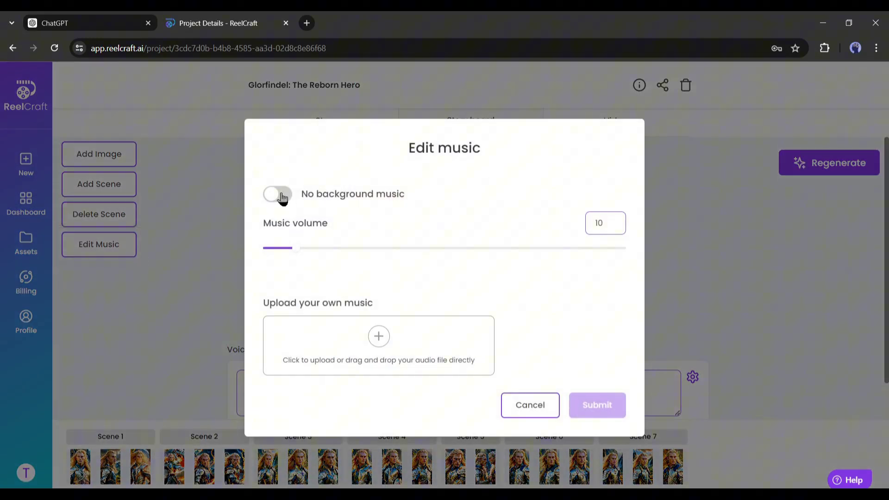
{"action": "mouse_move", "coordinate": [289, 251]}
{"action": "left_mouse_down"}
{"action": "mouse_move", "coordinate": [262, 248]}
{"action": "mouse_move", "coordinate": [287, 252]}
{"action": "mouse_move", "coordinate": [277, 249]}
{"action": "left_mouse_up"}
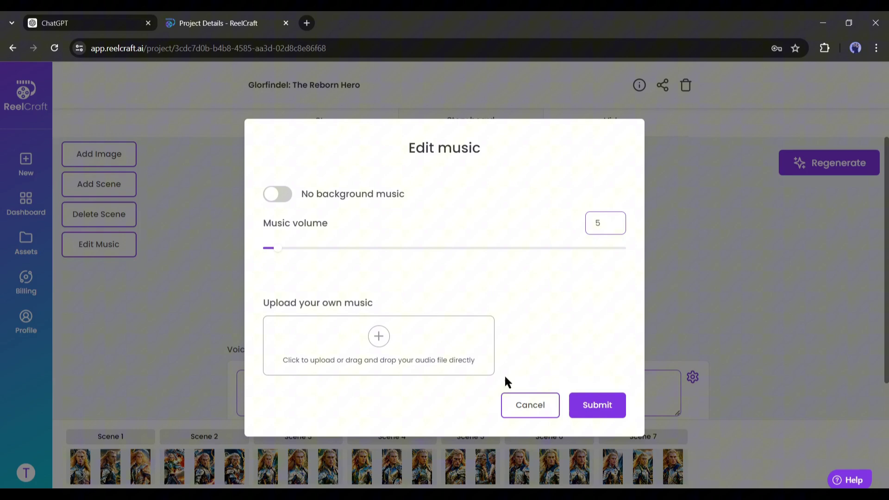
{"action": "left_click", "coordinate": [600, 413]}
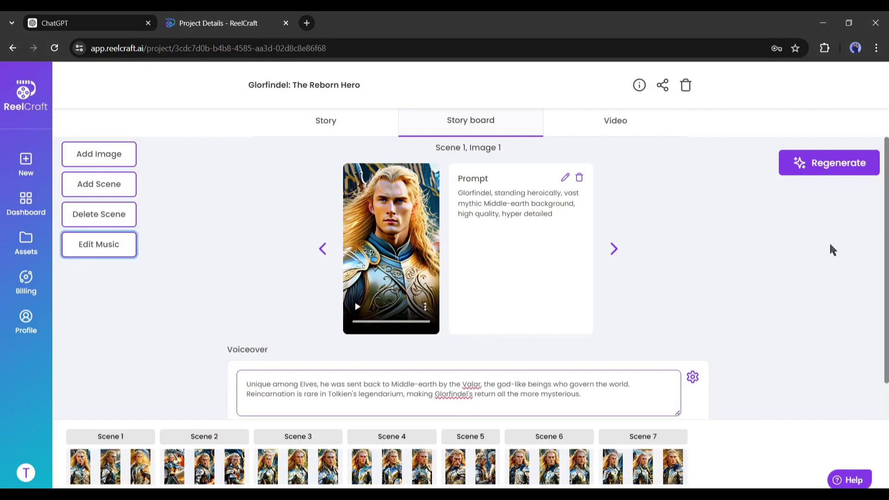
- Regenerate the video and briefly preview the result
{"action": "left_click", "coordinate": [844, 165]}
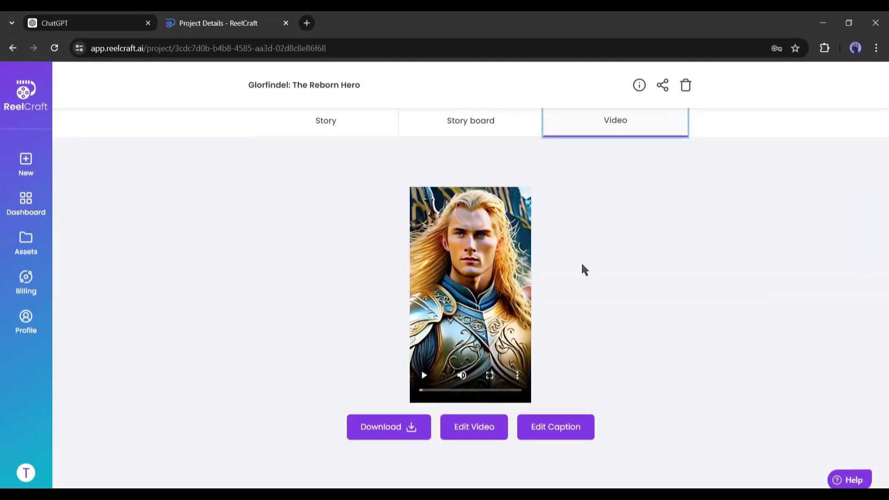
{"action": "left_click", "coordinate": [418, 377]}
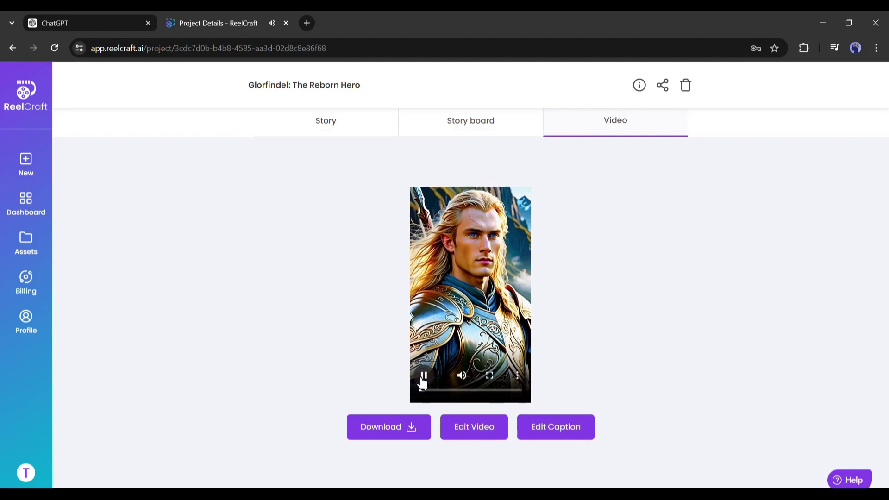
{"action": "left_click", "coordinate": [422, 382]}
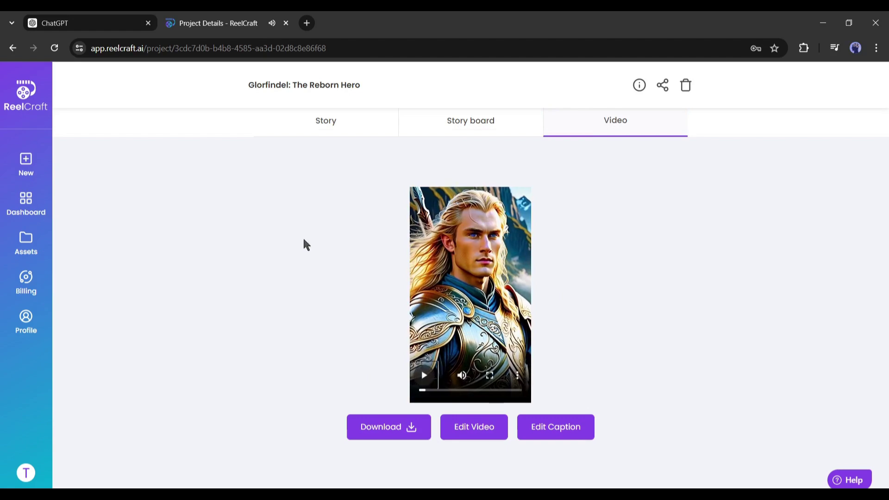
- Keep caption alignment on Center and confirm the caption text unchanged
{"action": "left_click", "coordinate": [566, 430]}
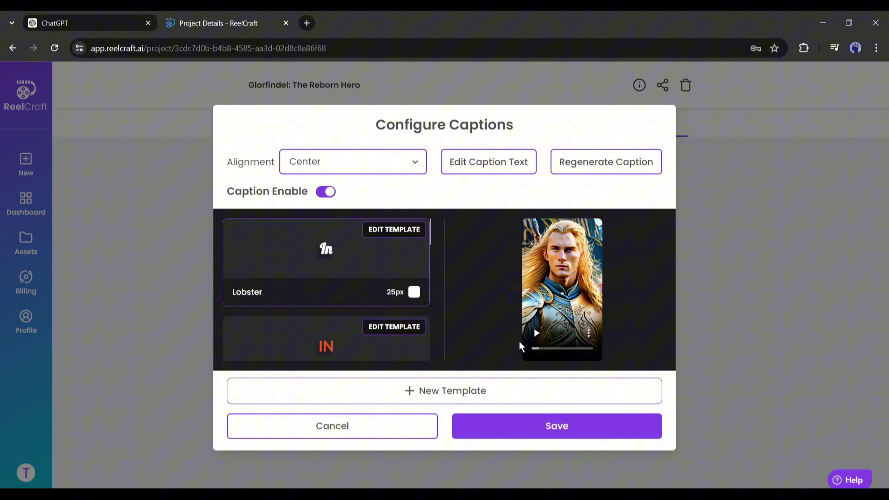
{"action": "left_click", "coordinate": [357, 161]}
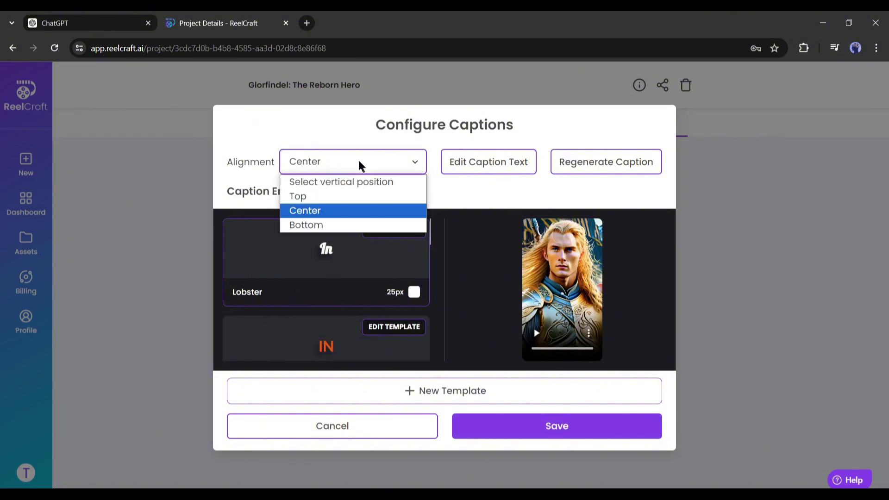
{"action": "left_click", "coordinate": [324, 212]}
{"action": "left_click", "coordinate": [504, 167]}
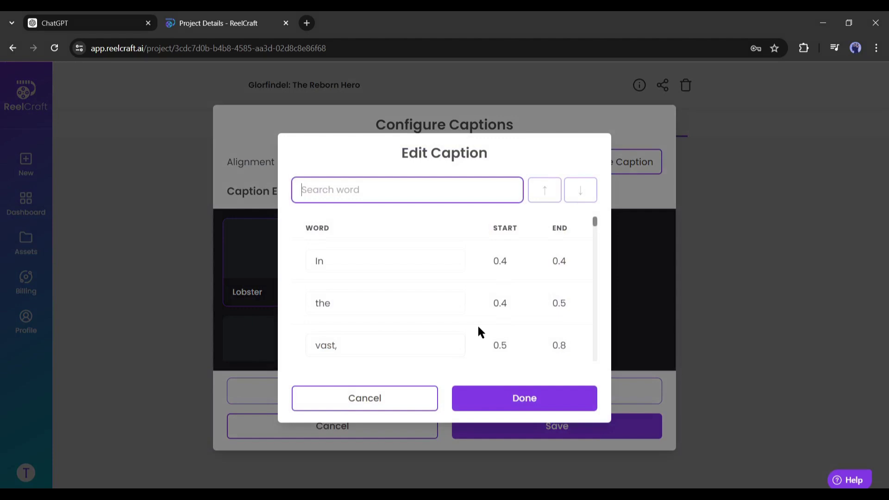
{"action": "scroll", "coordinate": [477, 324], "scroll_direction": "down", "scroll_amount": 10}
{"action": "left_click", "coordinate": [518, 400]}
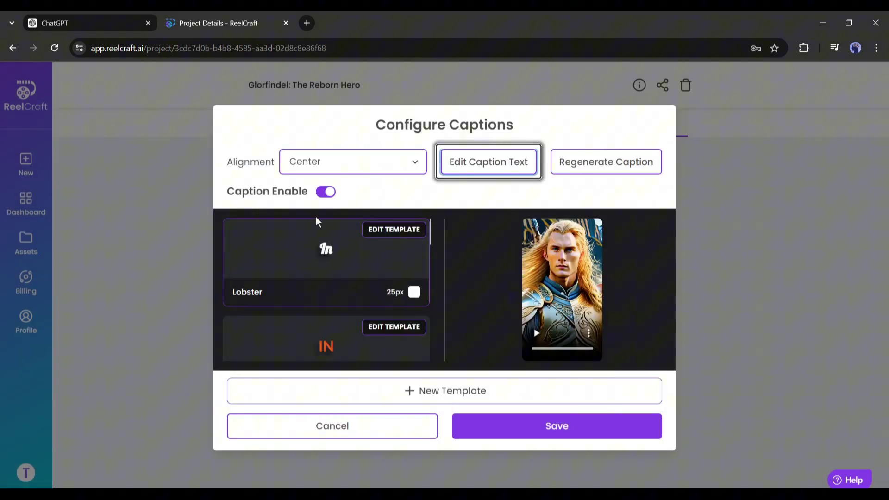
{"action": "scroll", "coordinate": [346, 266], "scroll_direction": "down", "scroll_amount": 5}
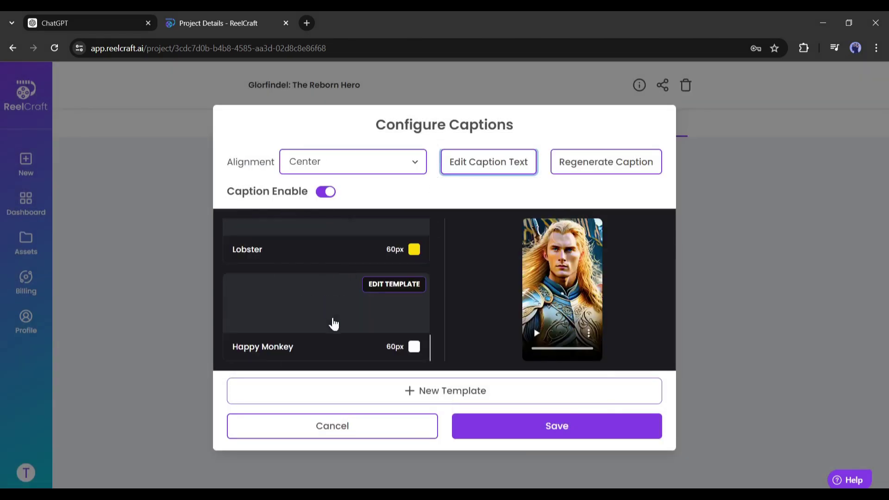
{"action": "scroll", "coordinate": [333, 323], "scroll_direction": "up", "scroll_amount": 10}
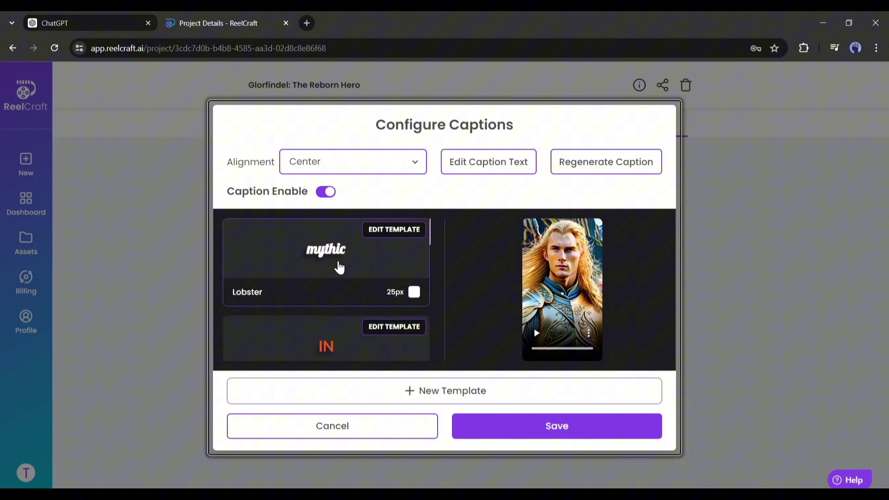
- Save the Lobster caption template at 25px and save the caption settings to regenerate
{"action": "left_click", "coordinate": [323, 248]}
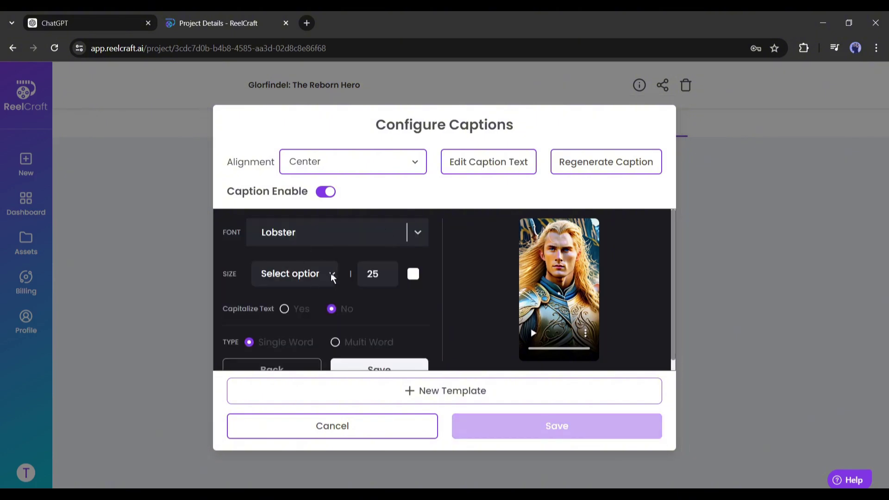
{"action": "left_click", "coordinate": [379, 369]}
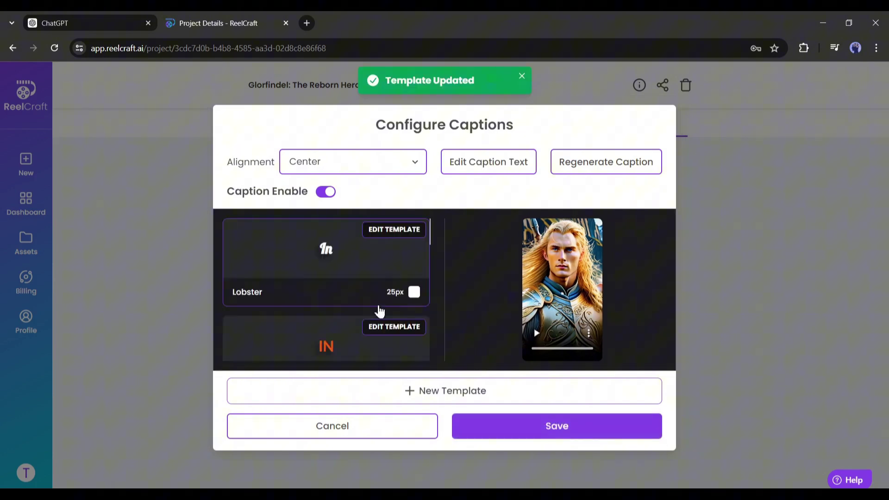
{"action": "left_click", "coordinate": [525, 430]}
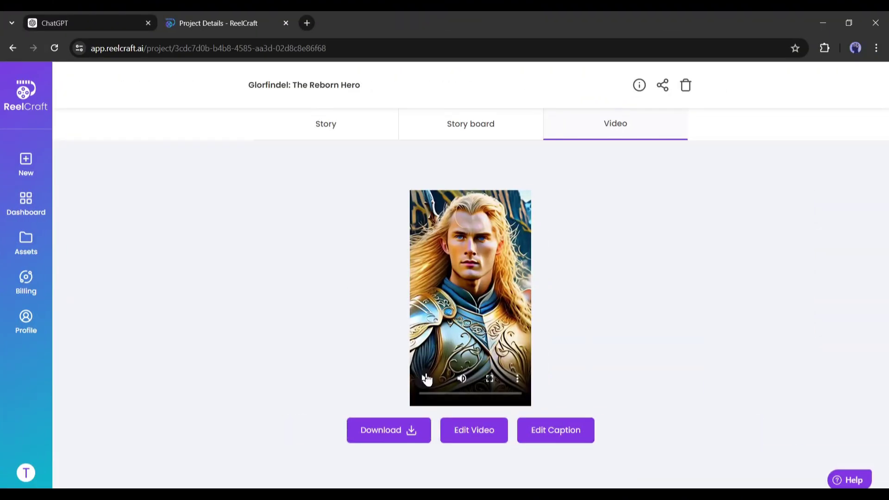
- Preview the regenerated vertical video and download it
{"action": "left_click", "coordinate": [426, 377]}
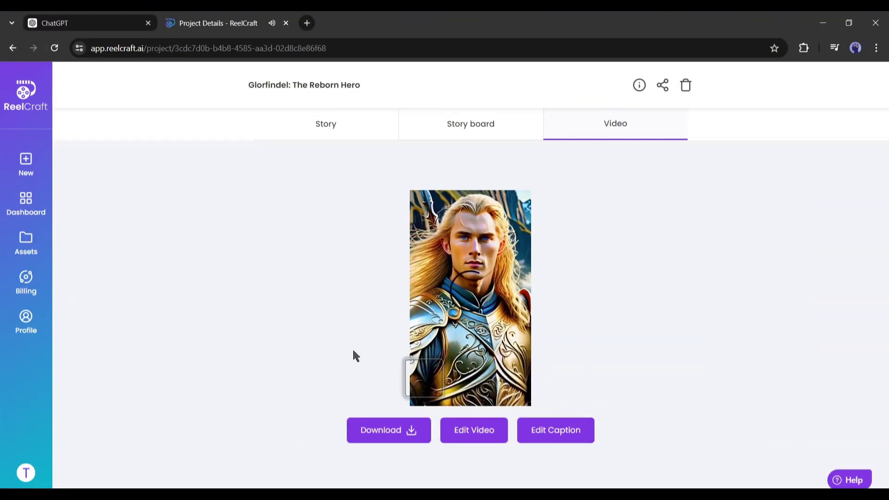
{"action": "left_click", "coordinate": [426, 377]}
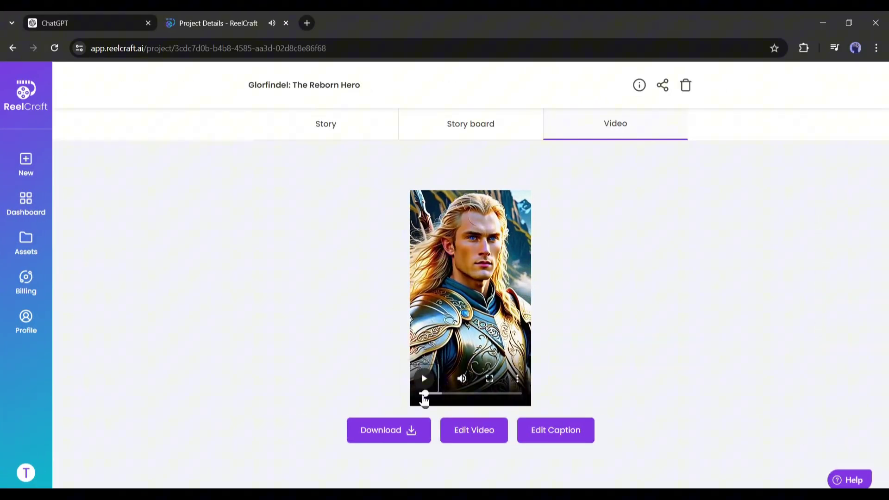
{"action": "left_click", "coordinate": [405, 437]}
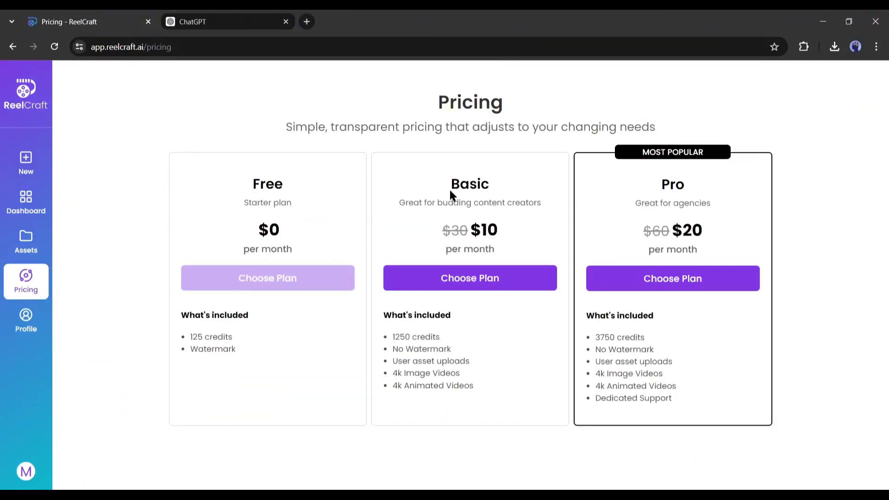
- Highlight the Basic plan's $10 price and tagline, then the Pro plan's $20 price and features
{"action": "left_click_drag", "start_coordinate": [429, 235], "coordinate": [512, 248]}
{"action": "left_click", "coordinate": [520, 246]}
{"action": "left_click_drag", "start_coordinate": [423, 181], "coordinate": [520, 204]}
{"action": "left_click", "coordinate": [474, 340]}
{"action": "left_click_drag", "start_coordinate": [691, 220], "coordinate": [721, 263]}
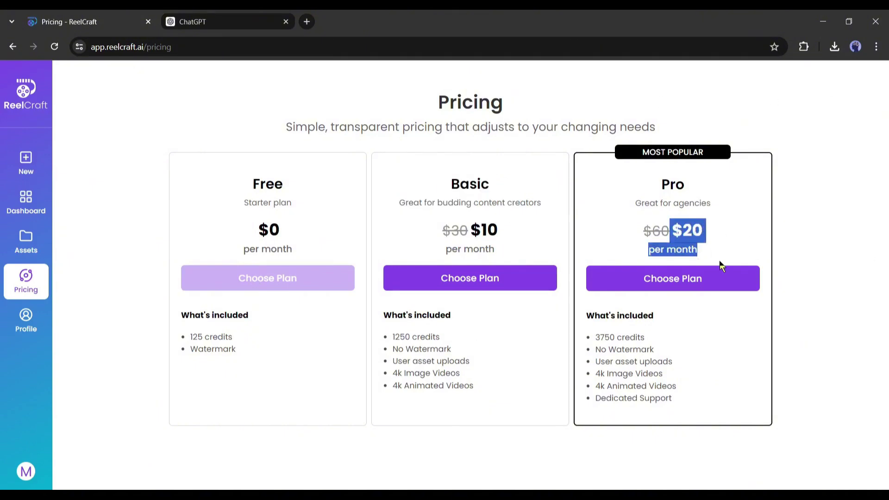
{"action": "left_click", "coordinate": [753, 250]}
{"action": "left_click_drag", "start_coordinate": [589, 321], "coordinate": [742, 385]}
{"action": "left_click", "coordinate": [742, 385]}
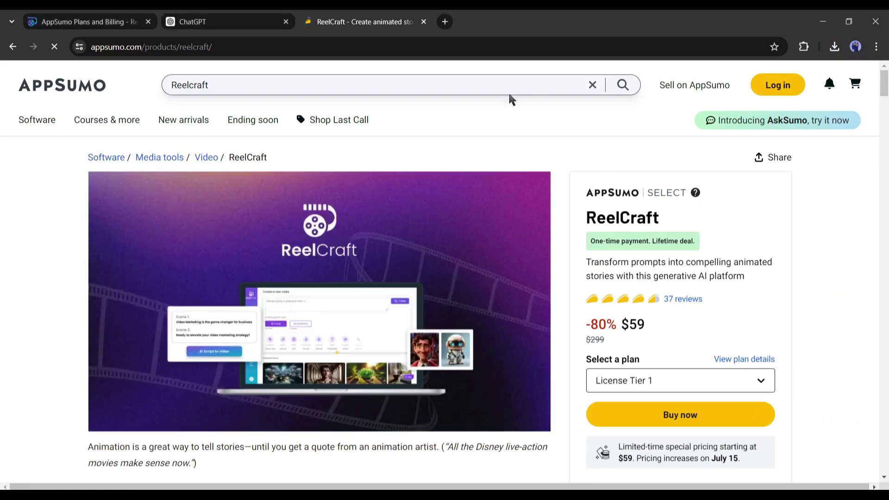
{"action": "scroll", "coordinate": [739, 211], "scroll_direction": "down", "scroll_amount": 15}
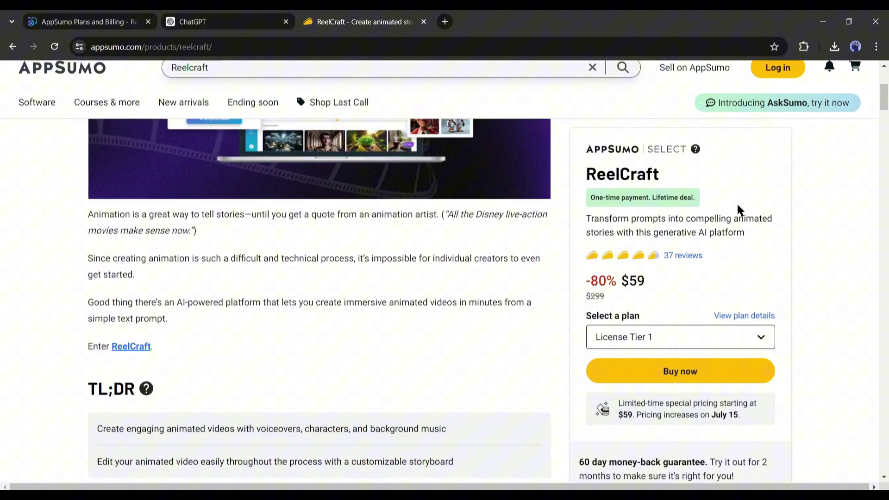
{"action": "scroll", "coordinate": [637, 292], "scroll_direction": "down", "scroll_amount": 5}
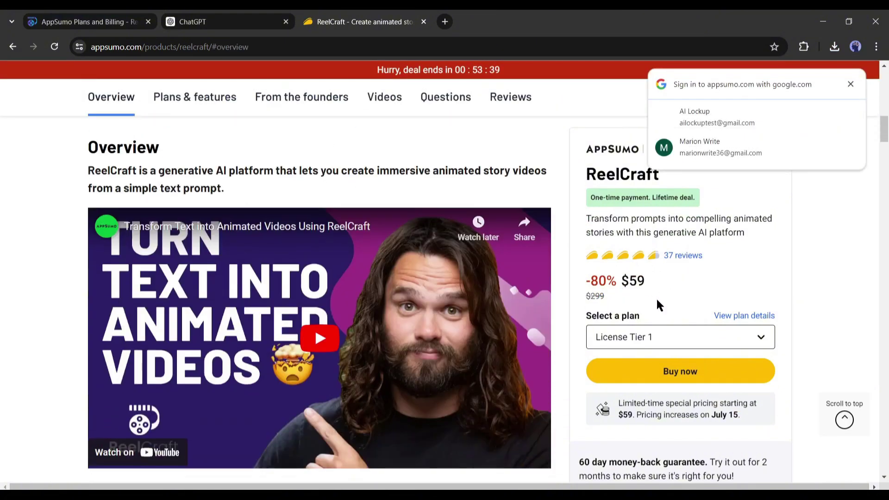
{"action": "left_click", "coordinate": [854, 83]}
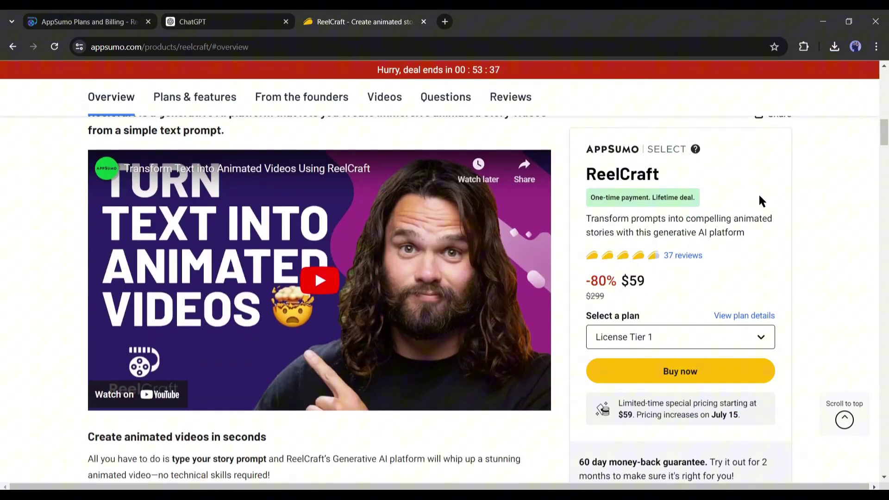
{"action": "scroll", "coordinate": [699, 282], "scroll_direction": "down", "scroll_amount": 10}
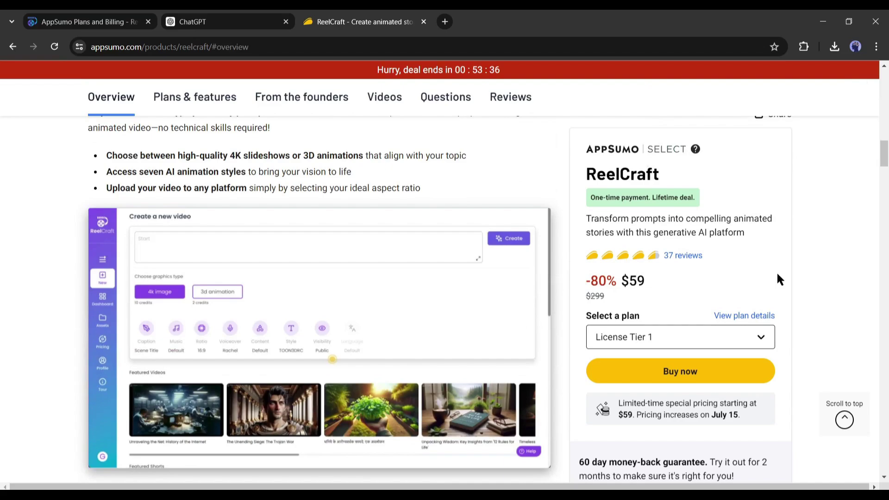
{"action": "scroll", "coordinate": [393, 301], "scroll_direction": "down", "scroll_amount": 10}
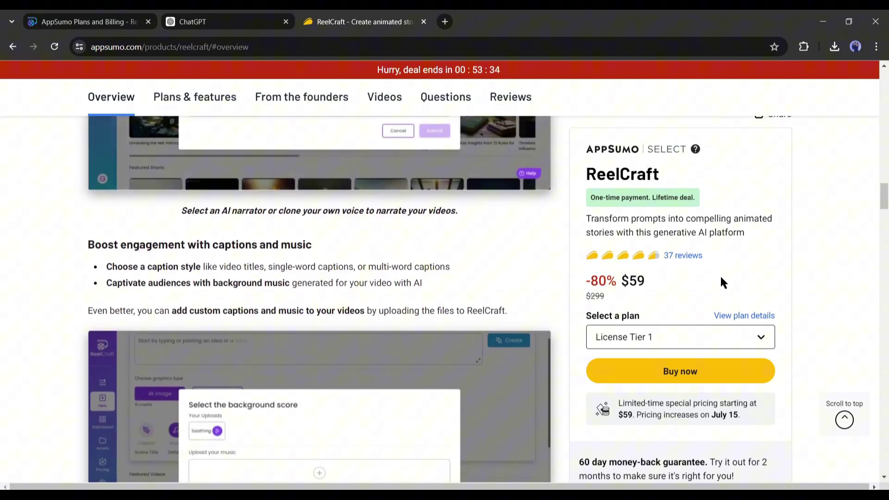
{"action": "scroll", "coordinate": [695, 273], "scroll_direction": "down", "scroll_amount": 5}
{"action": "scroll", "coordinate": [496, 290], "scroll_direction": "down", "scroll_amount": 15}
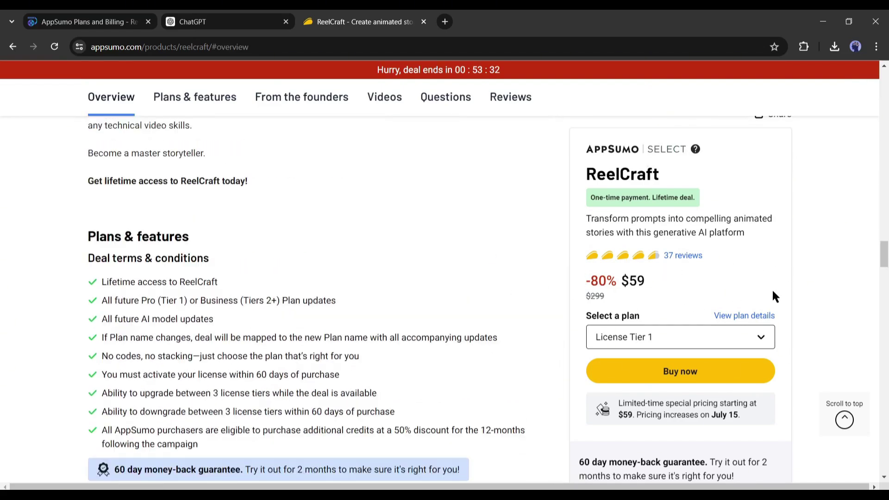
{"action": "scroll", "coordinate": [661, 277], "scroll_direction": "up", "scroll_amount": 16}
{"action": "scroll", "coordinate": [661, 276], "scroll_direction": "up", "scroll_amount": 10}
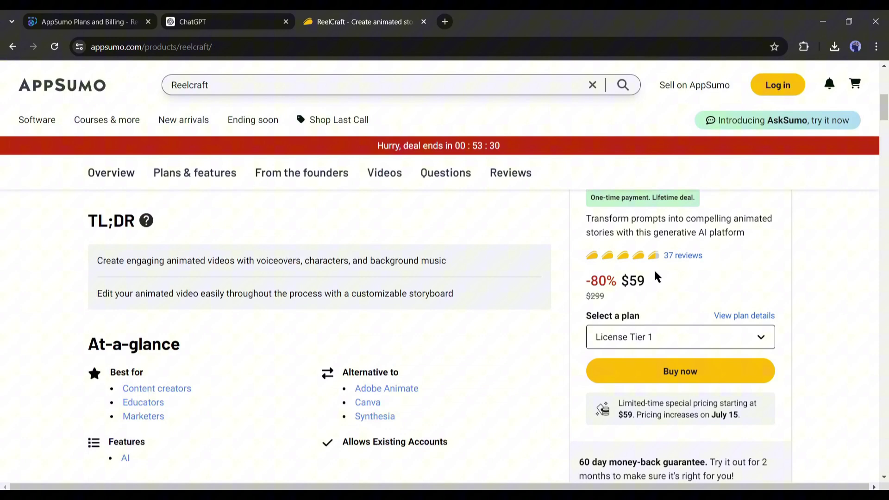
{"action": "scroll", "coordinate": [658, 276], "scroll_direction": "up", "scroll_amount": 2}
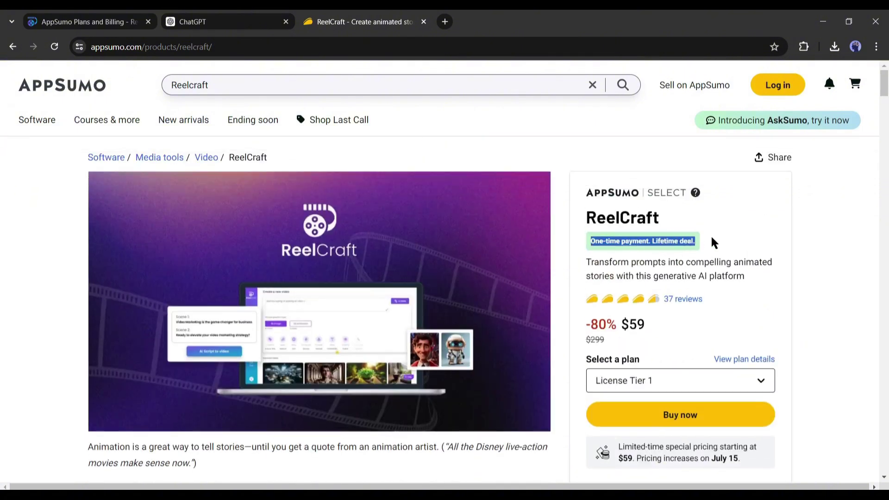
{"action": "left_click", "coordinate": [760, 240]}
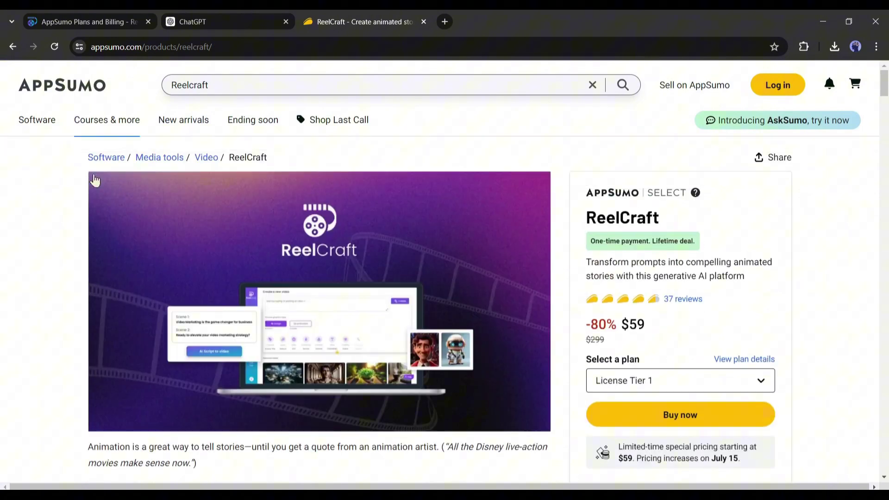
{"action": "mouse_move", "coordinate": [170, 344]}
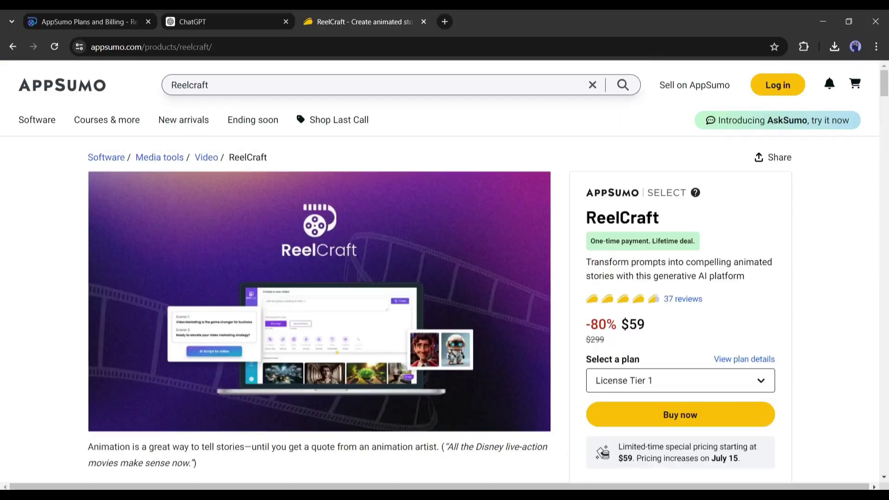